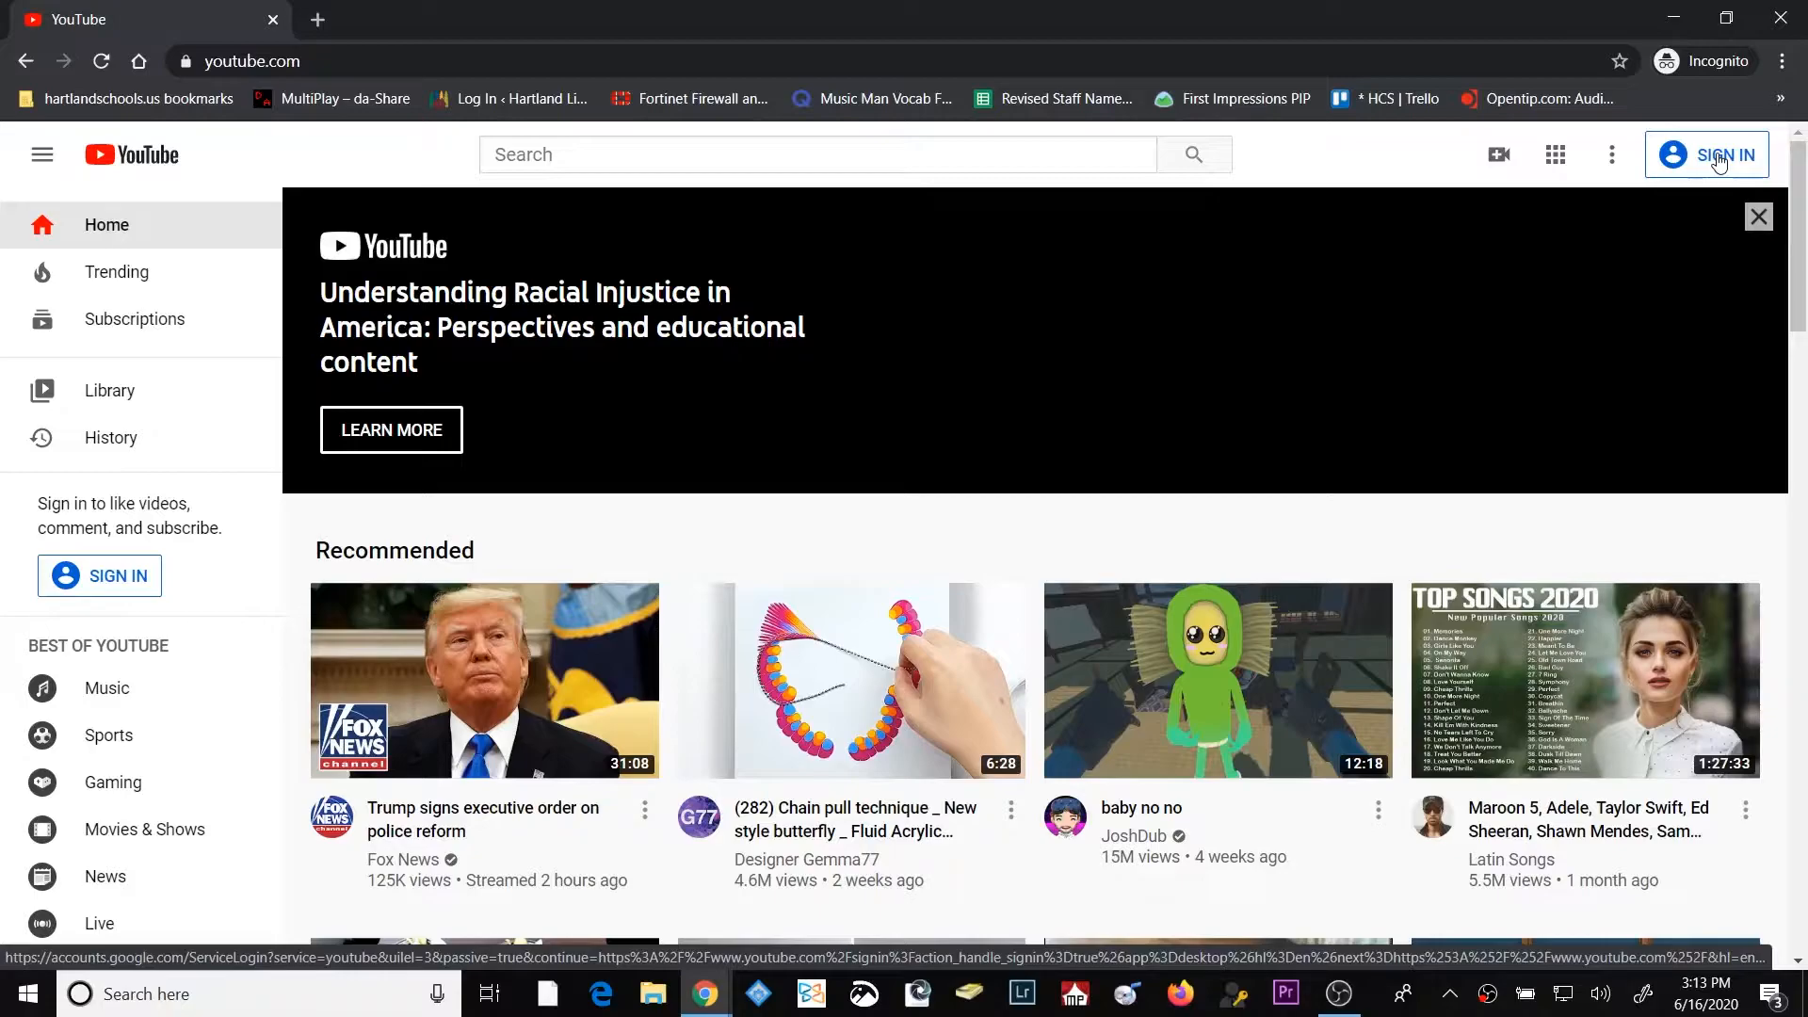
# Sign in to YouTube with the listed school technology account by entering the account password.
pyautogui.click(1720, 160)
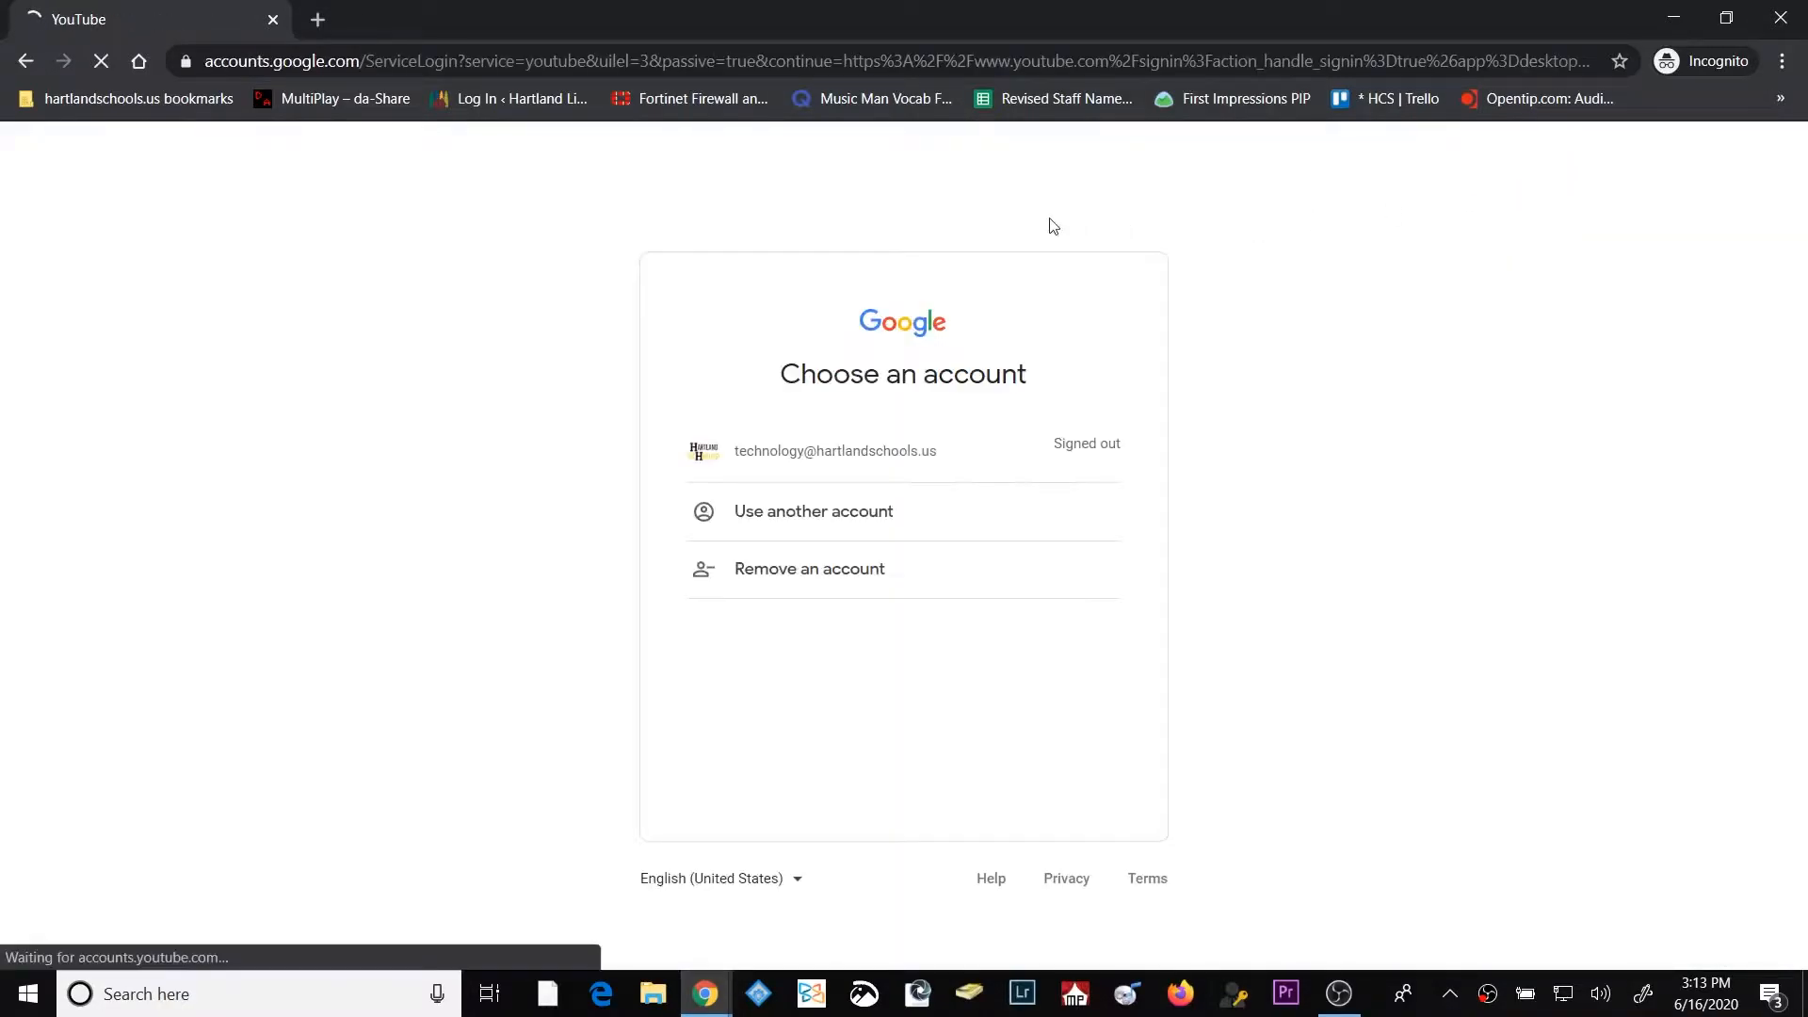
pyautogui.click(918, 465)
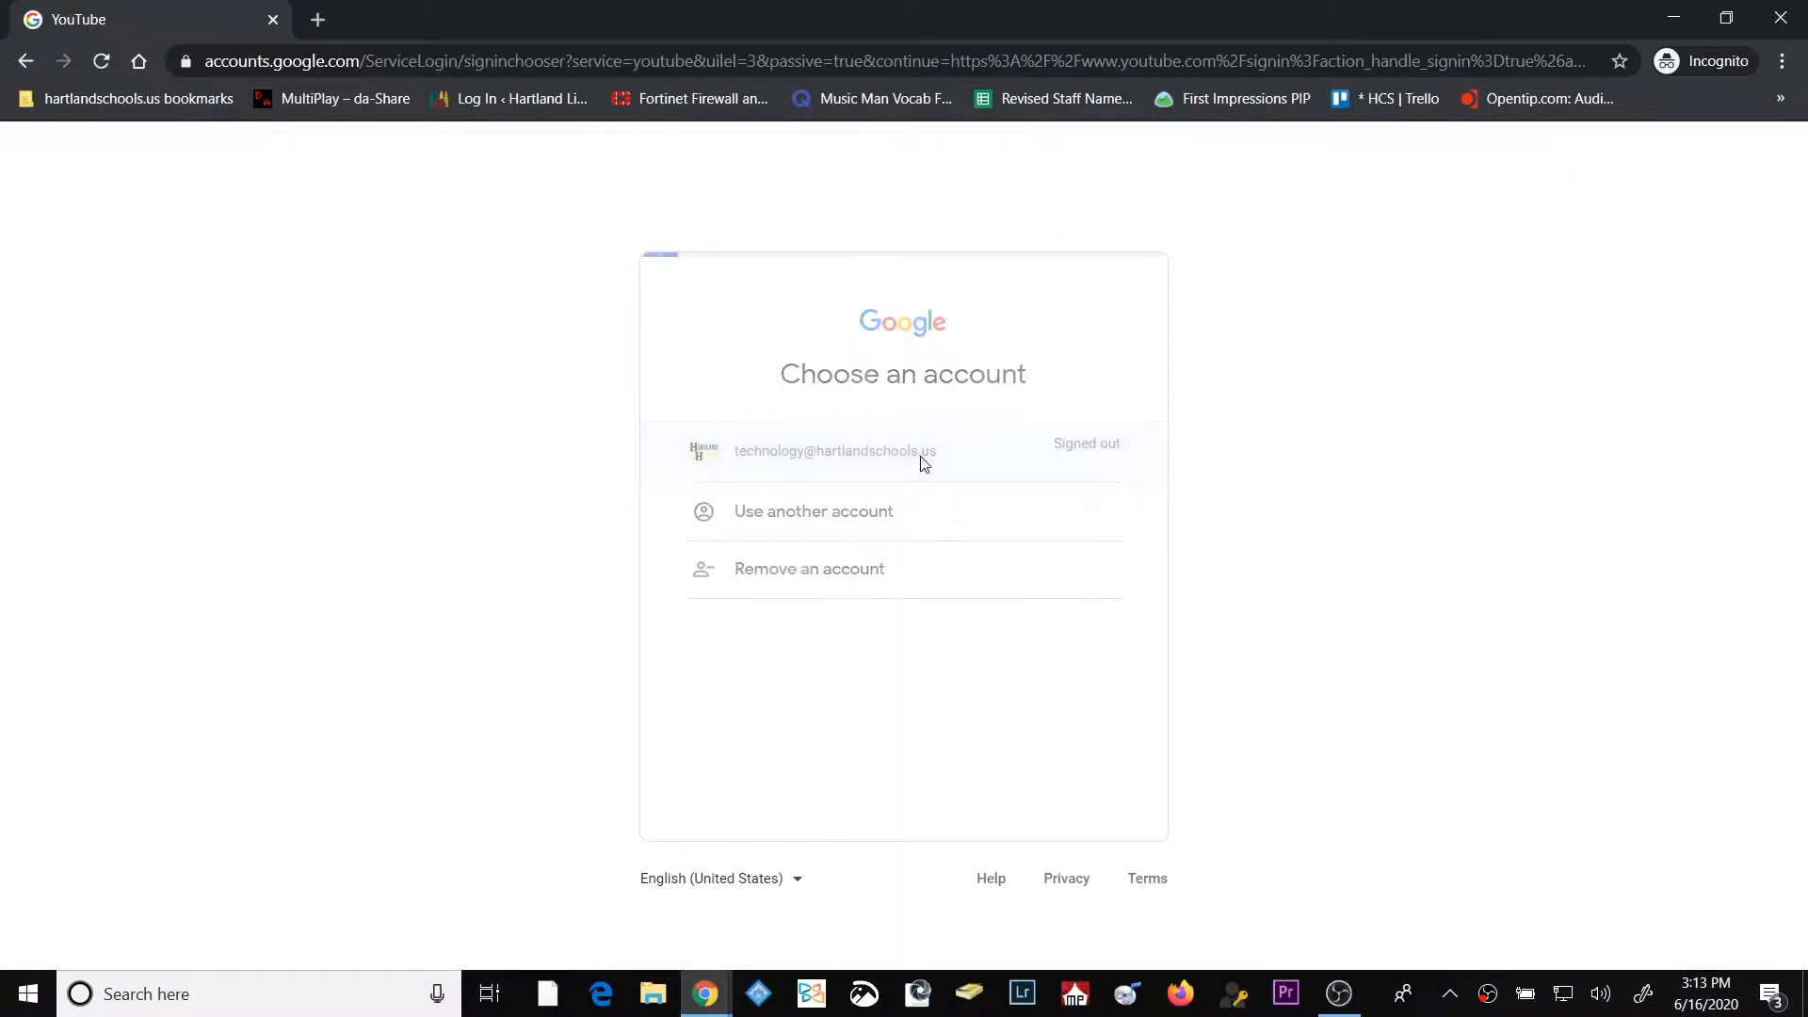
pyautogui.click(824, 524)
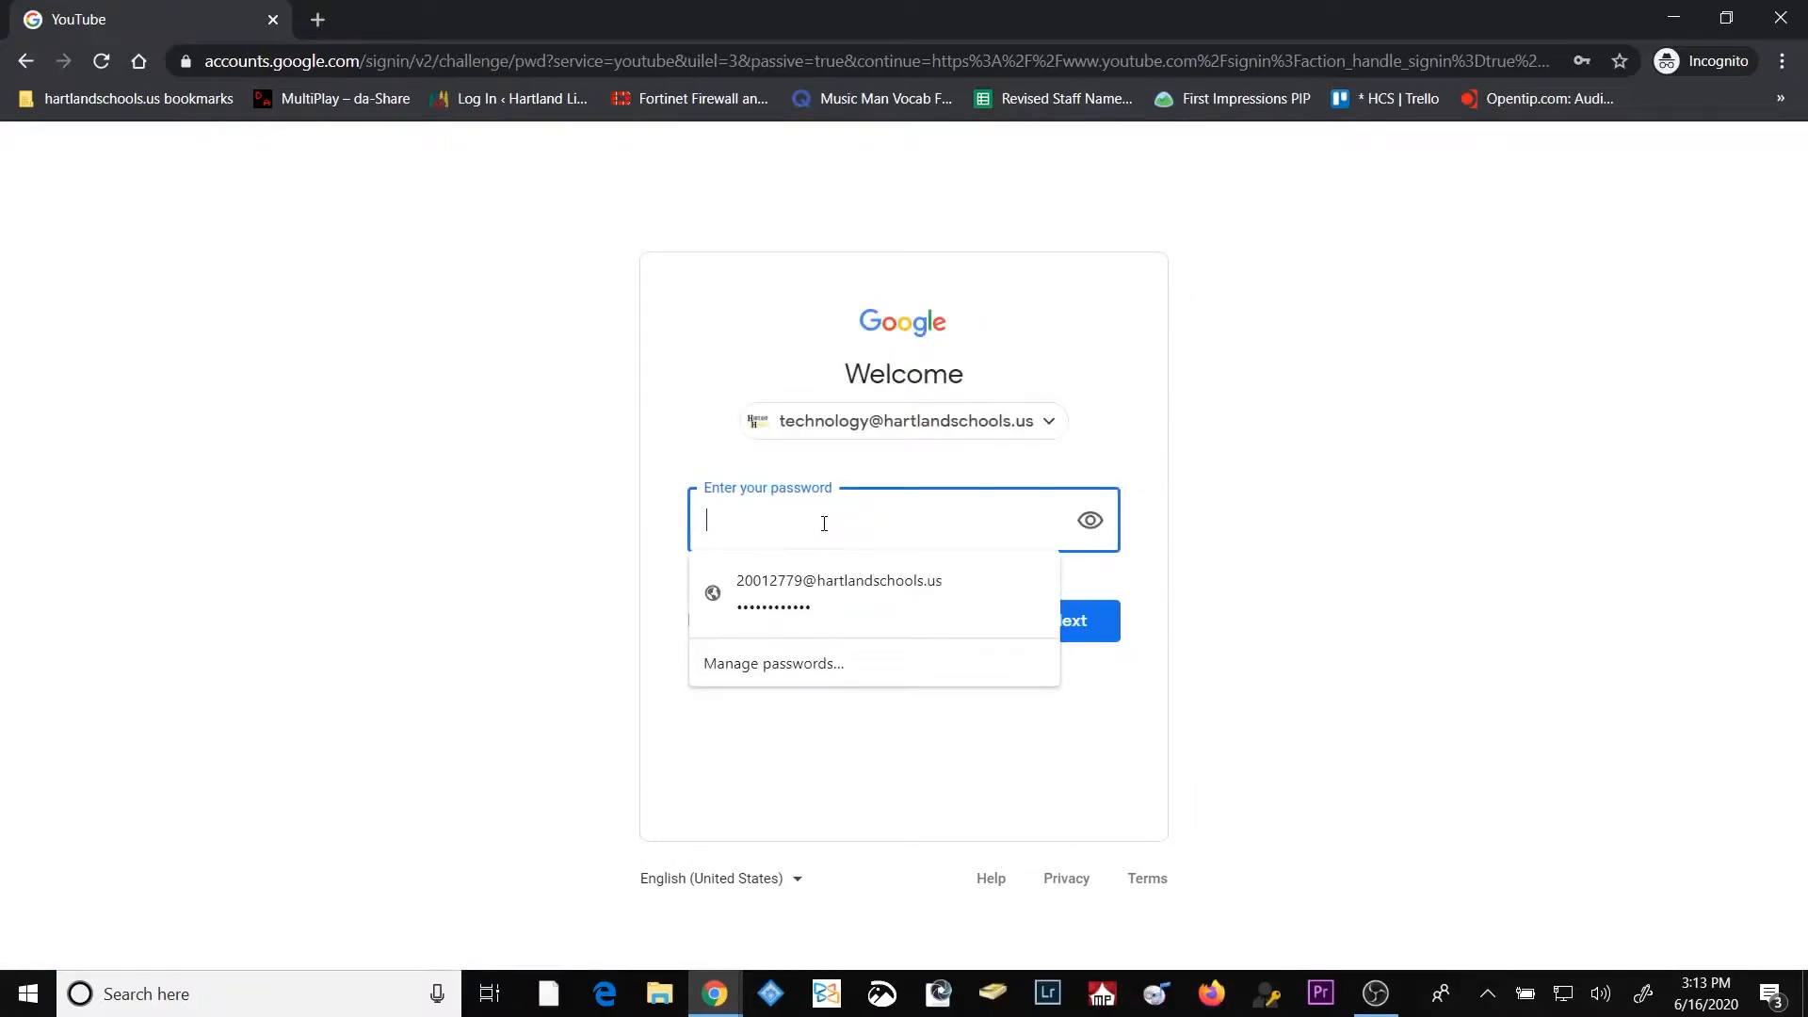
pyautogui.write('••••••••')
pyautogui.press('Return')
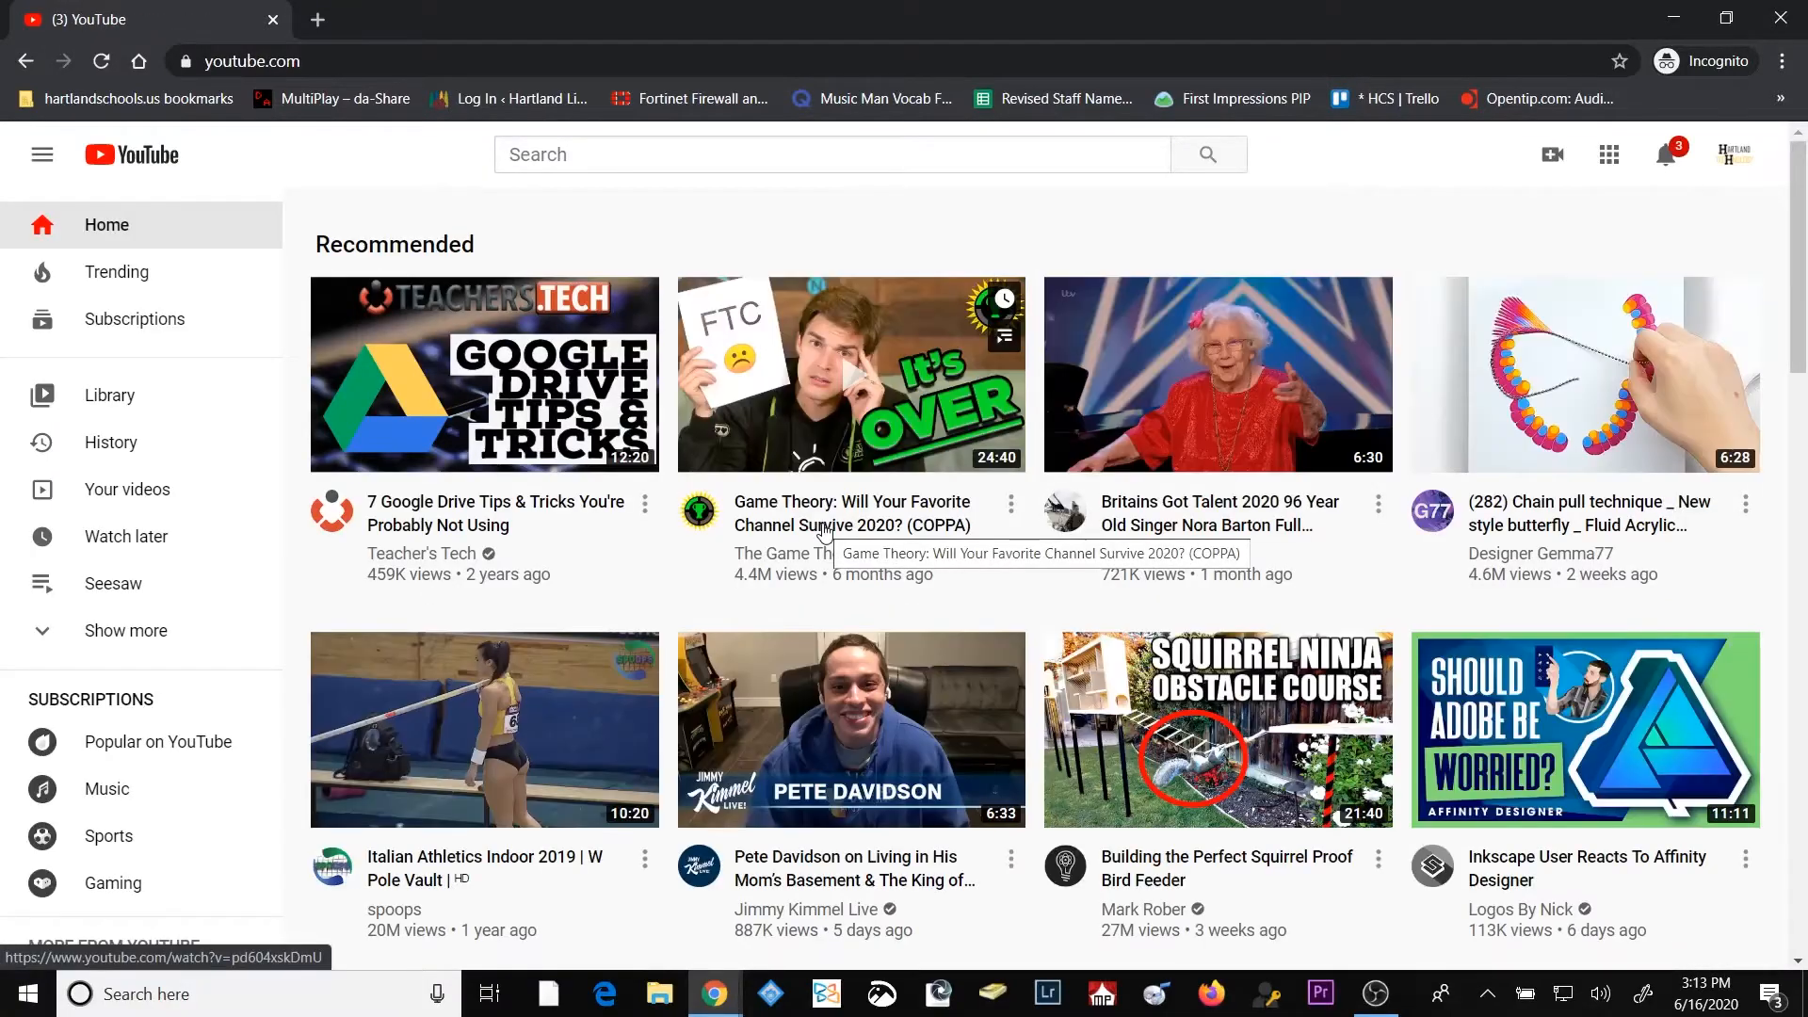
# Start a video upload and choose the "iPevo - Create Stop Motion Video" file from the Videos > HCS > Video Tutorials > iPevo folder.
pyautogui.click(1553, 158)
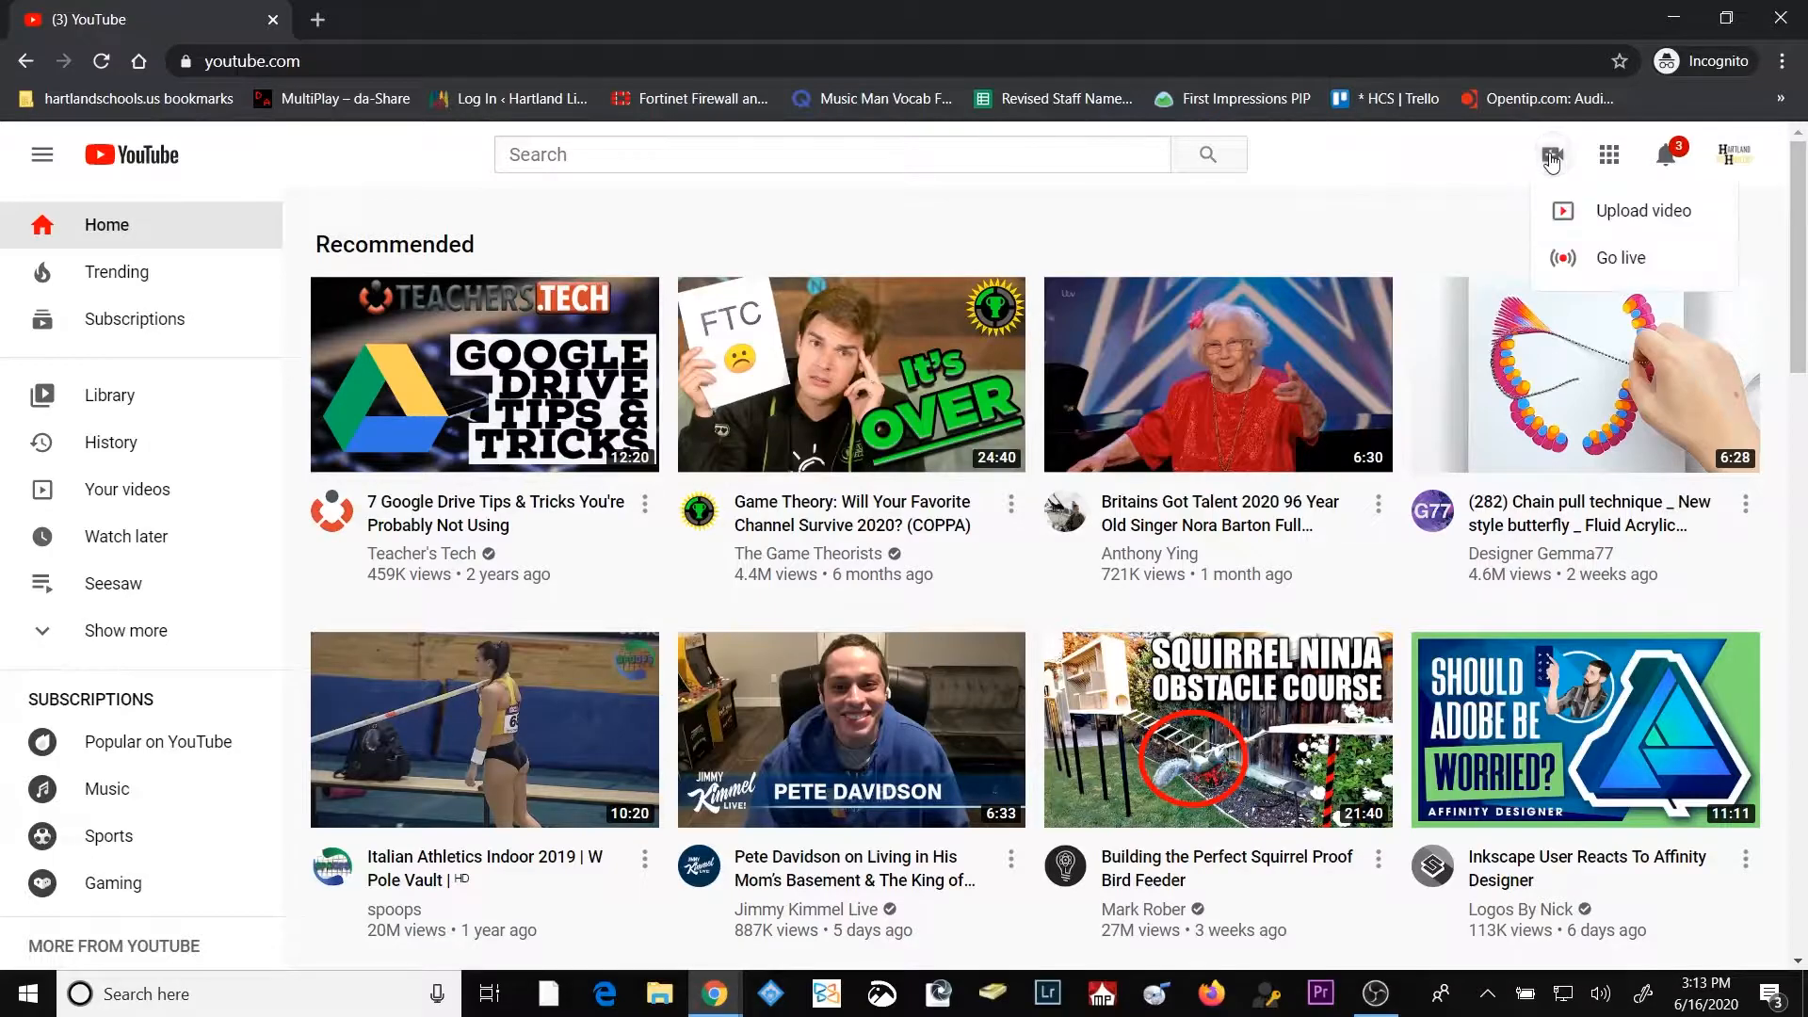
pyautogui.click(1658, 214)
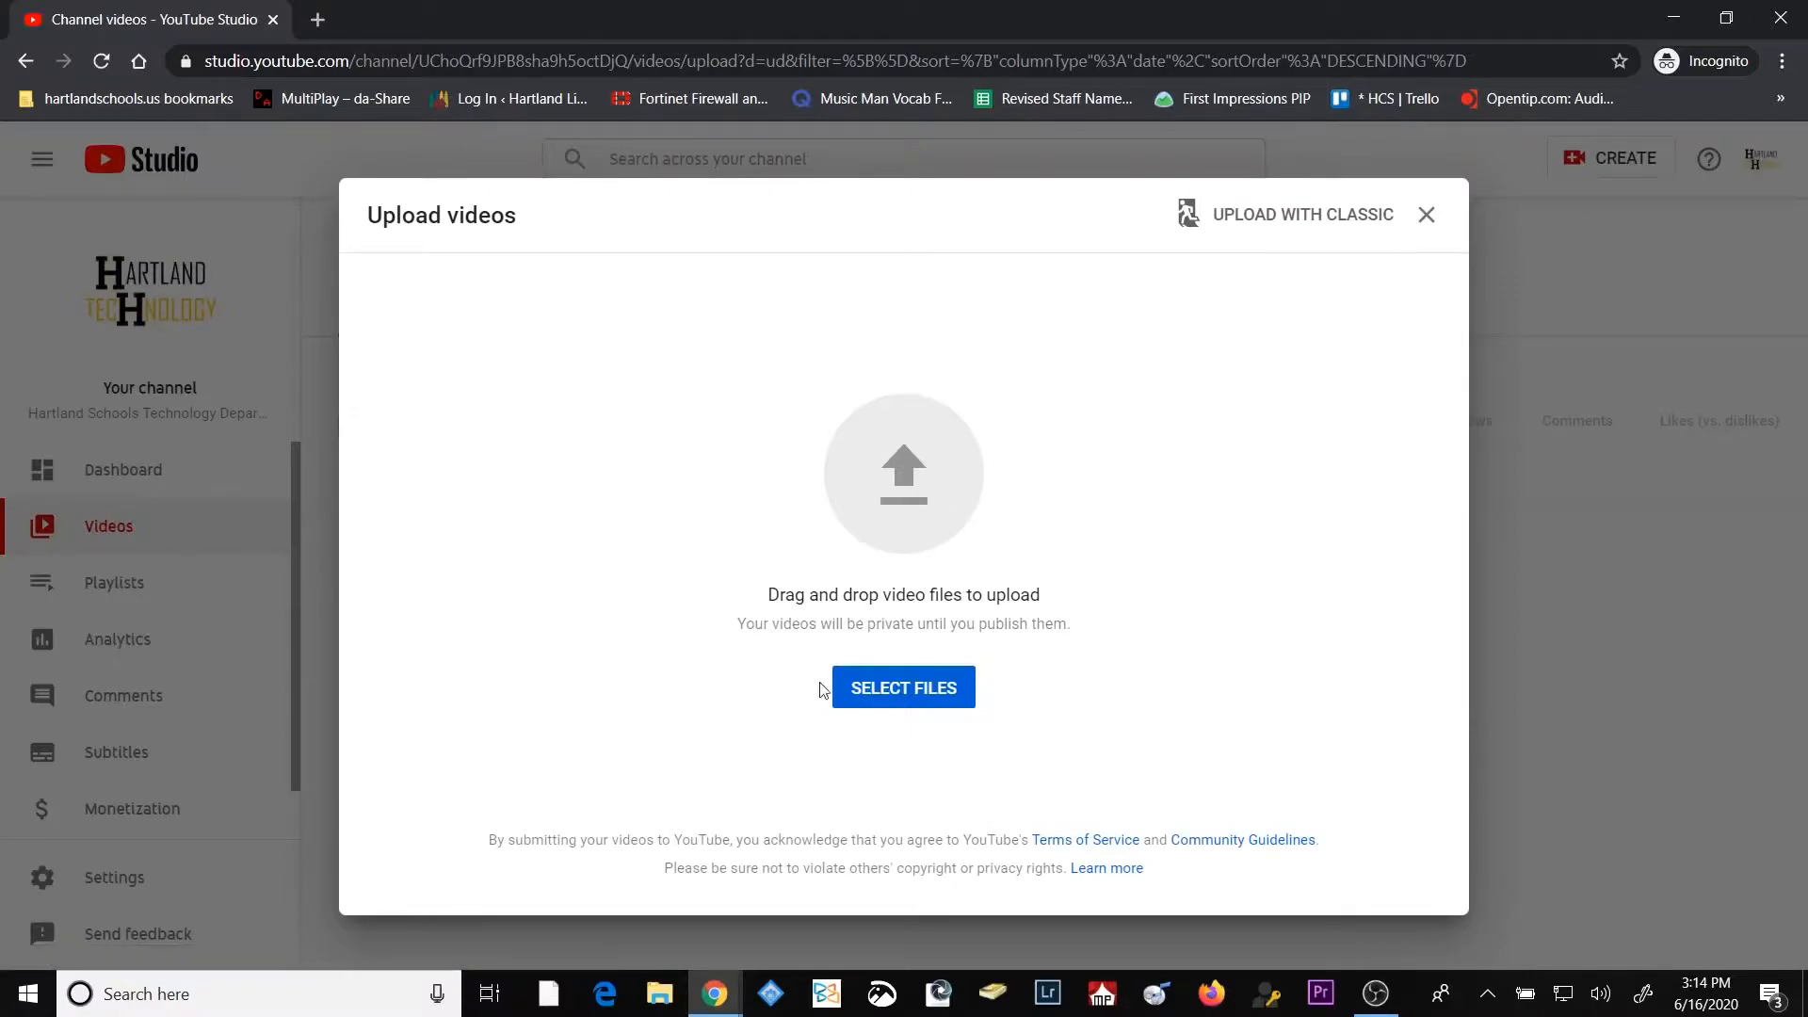
pyautogui.click(904, 690)
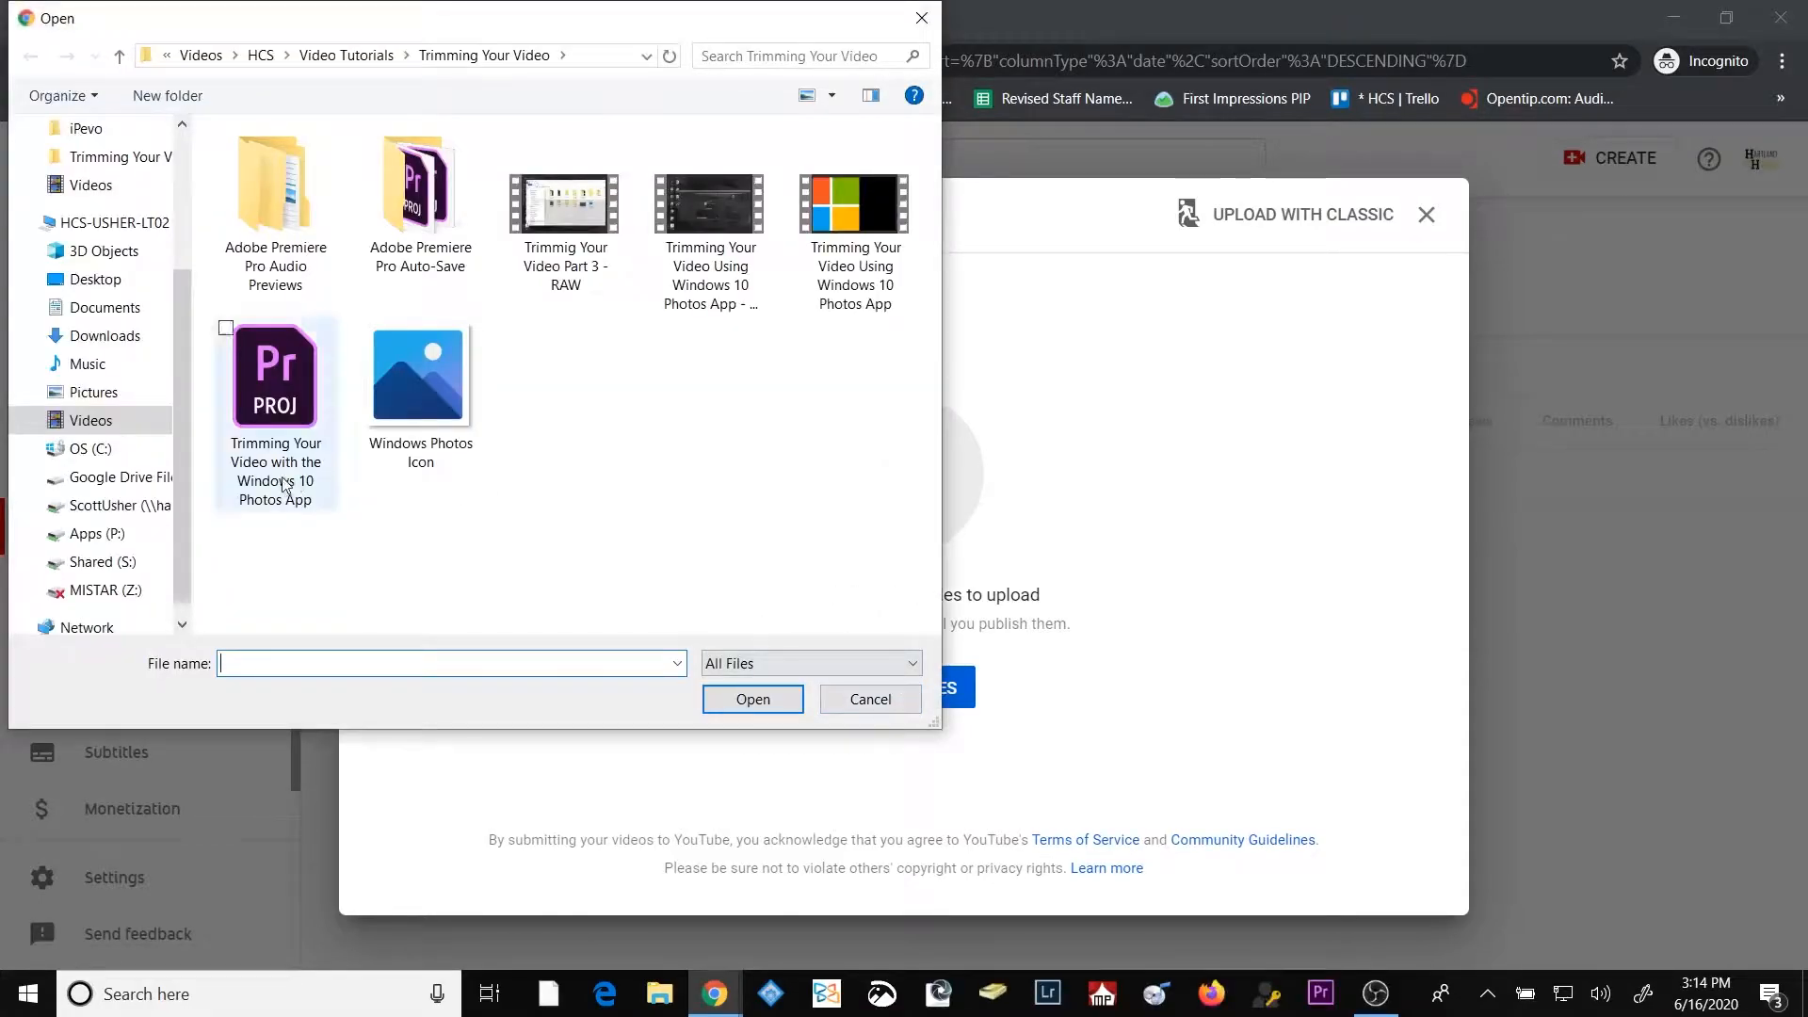
pyautogui.click(92, 421)
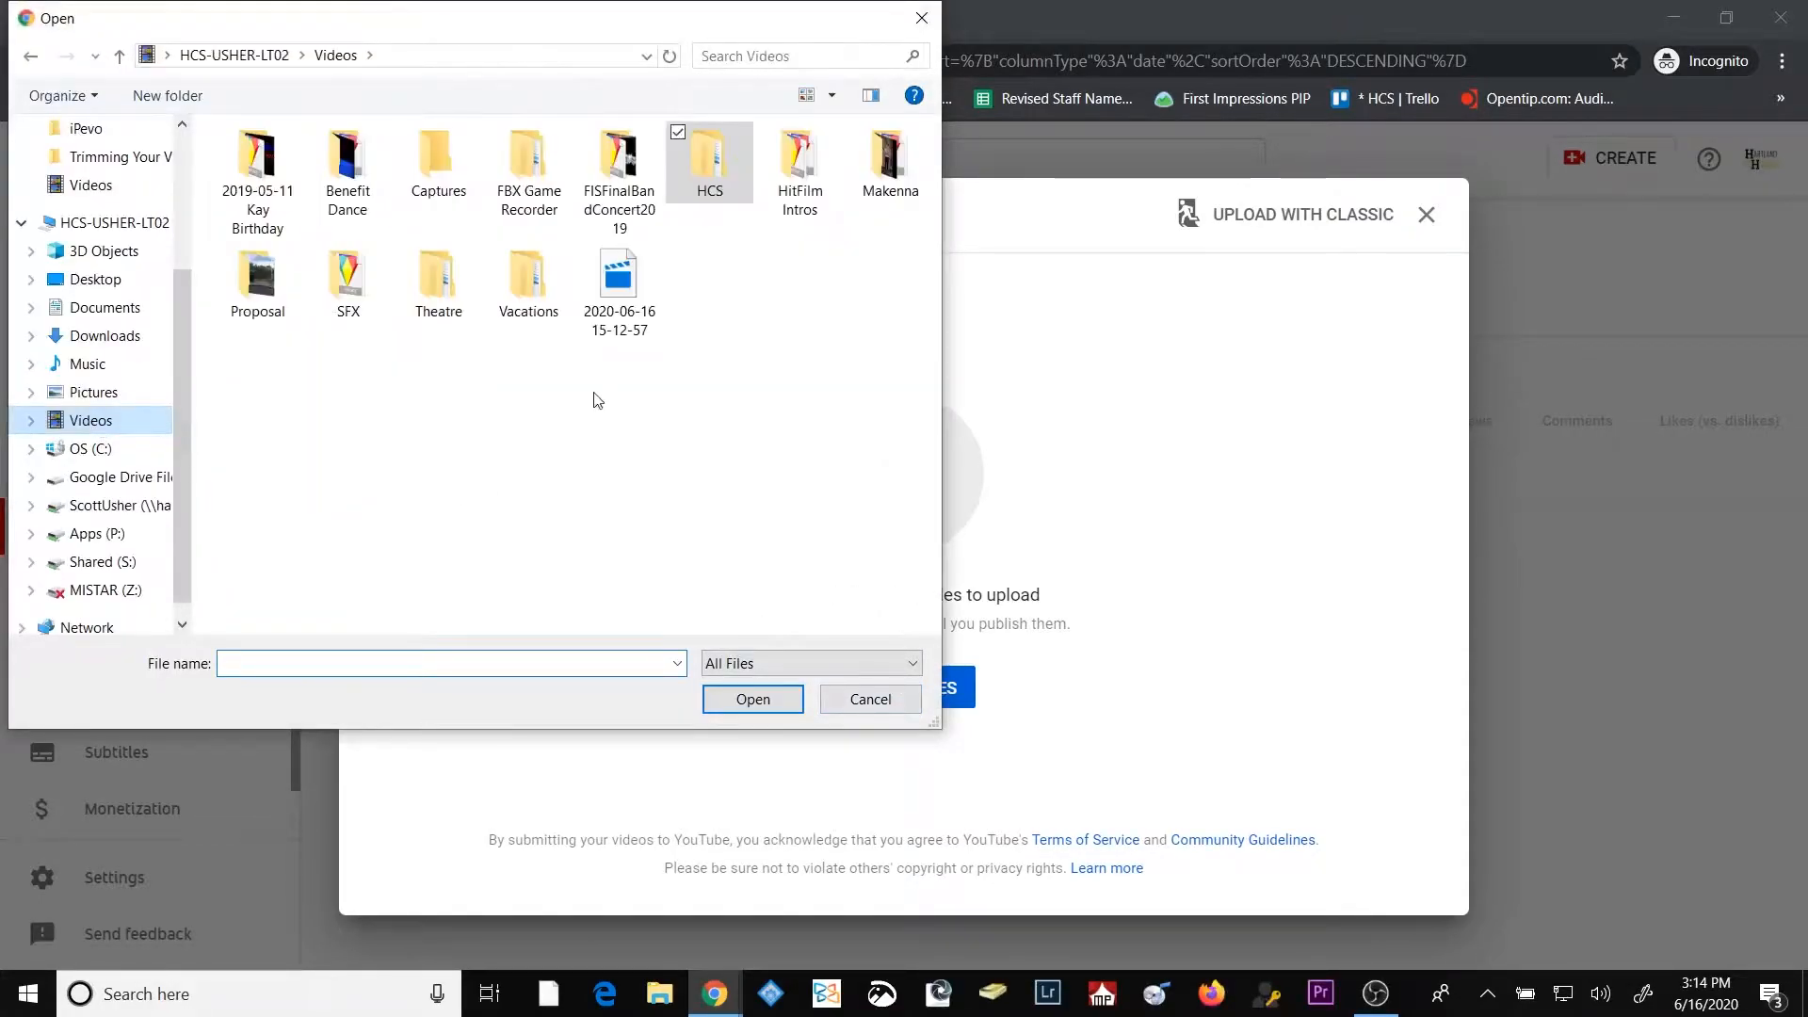
pyautogui.doubleClick(719, 181)
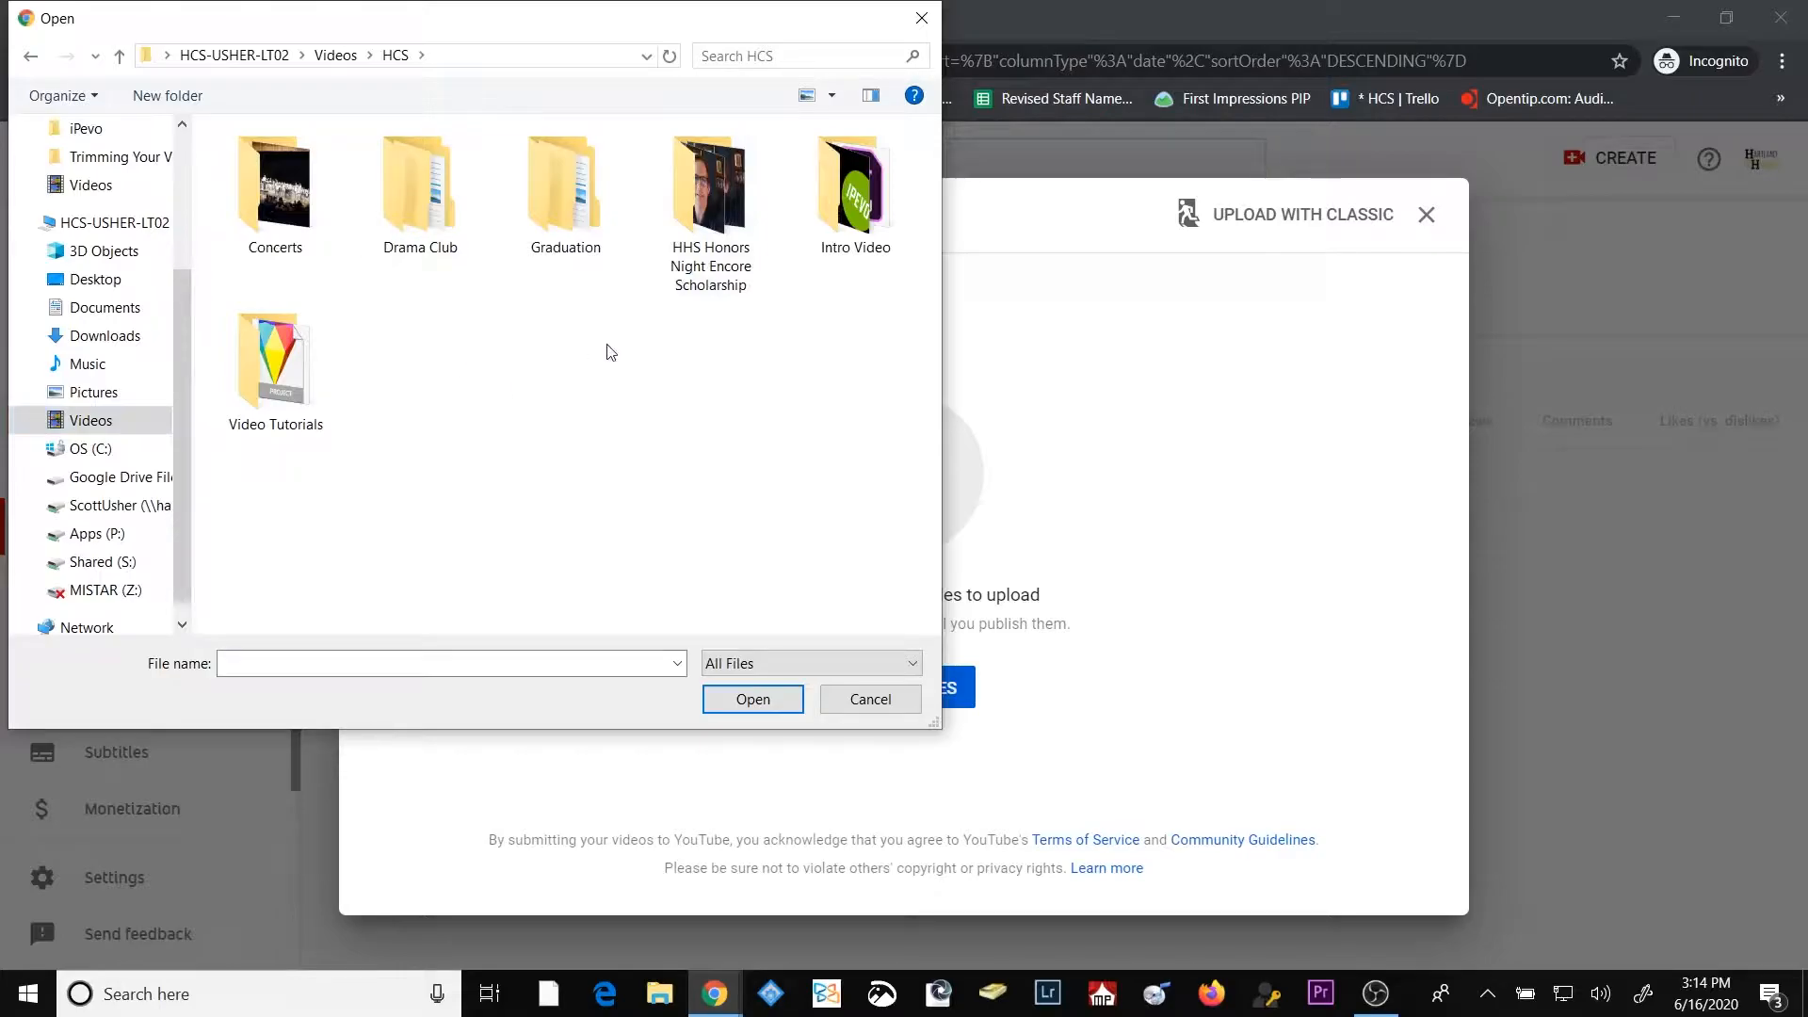
pyautogui.doubleClick(274, 363)
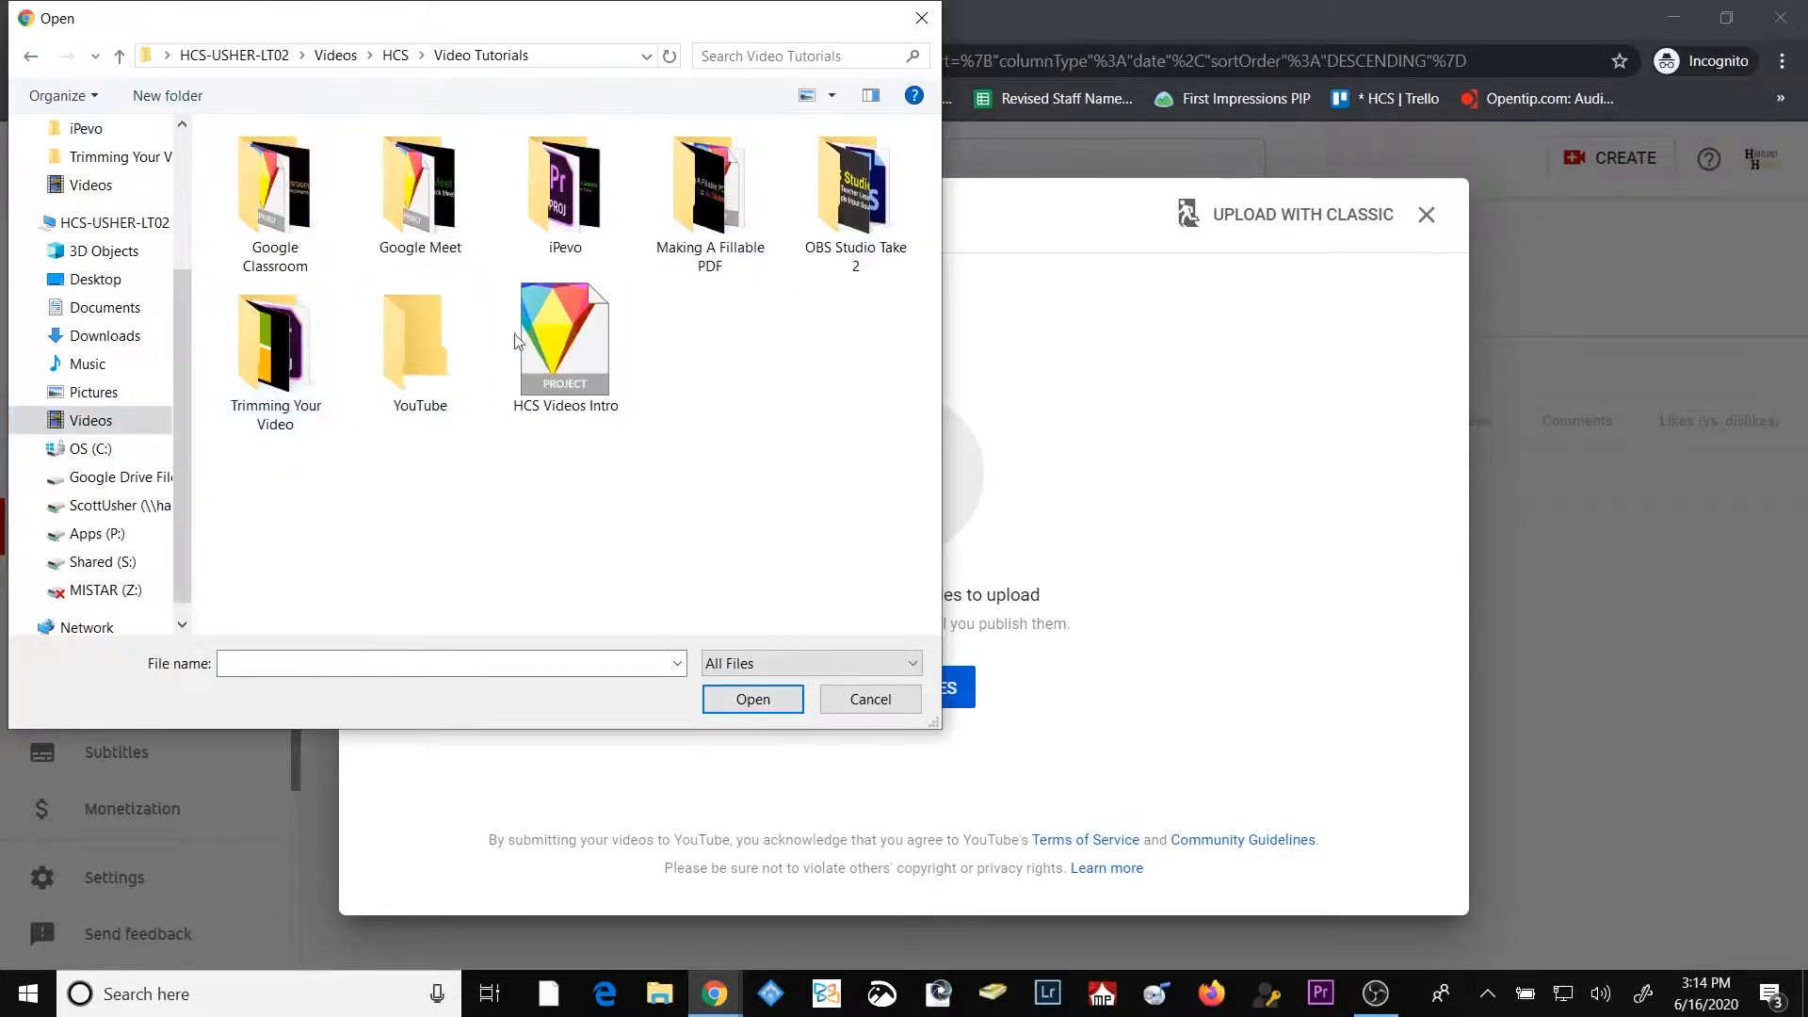
pyautogui.click(555, 243)
pyautogui.doubleClick(554, 243)
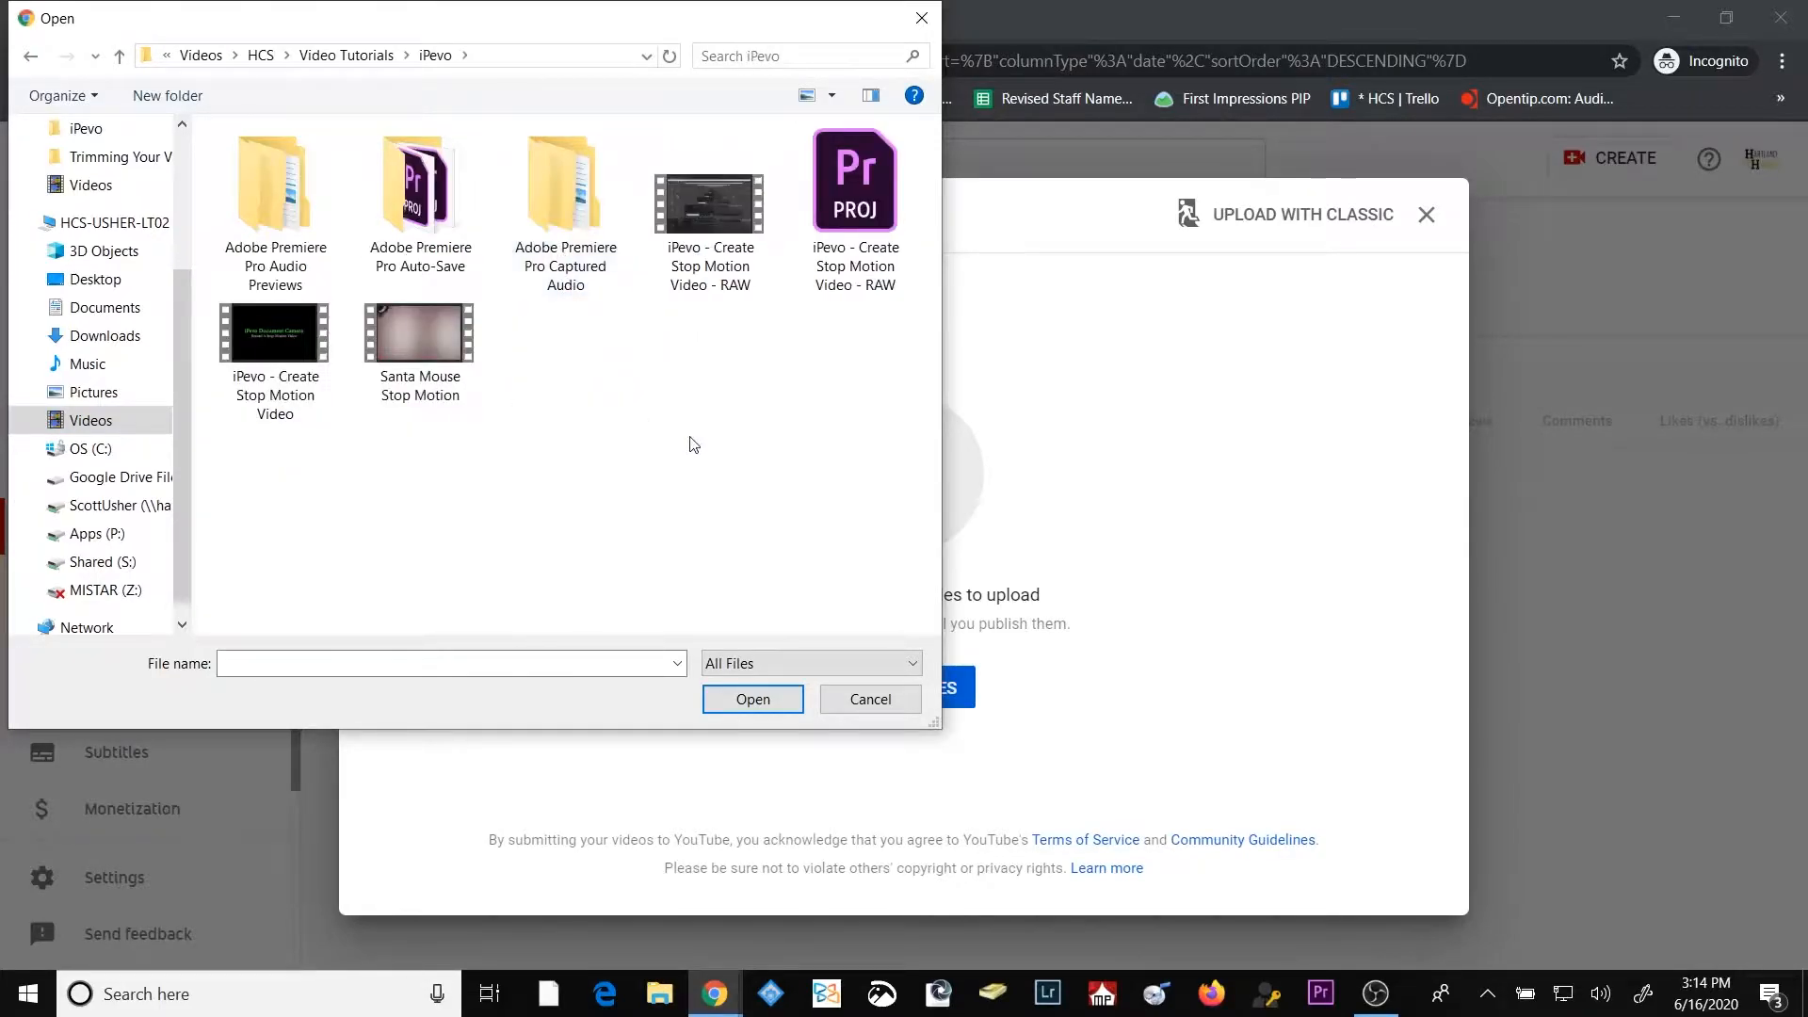
pyautogui.doubleClick(274, 350)
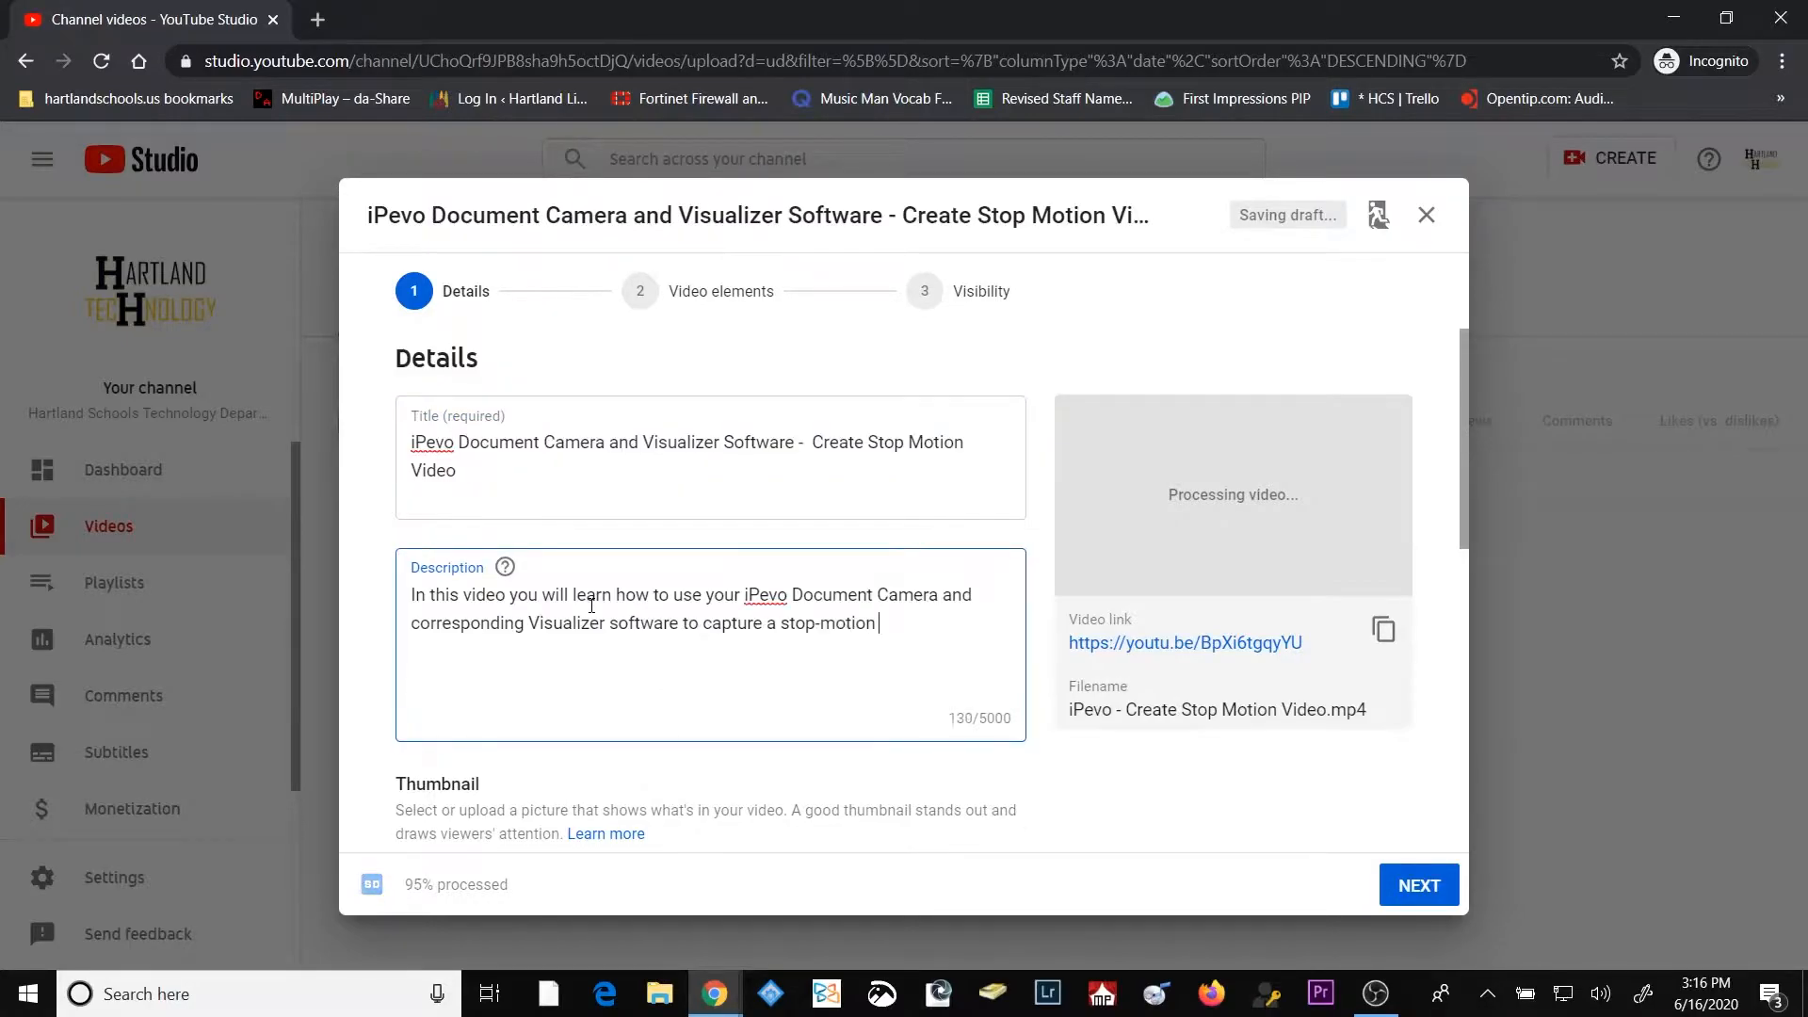
# Finish the description with "video." and upload the "iPevo - Record Stop-Motion Video - YouTube Thumbnail" image as the custom thumbnail.
pyautogui.write('video.')
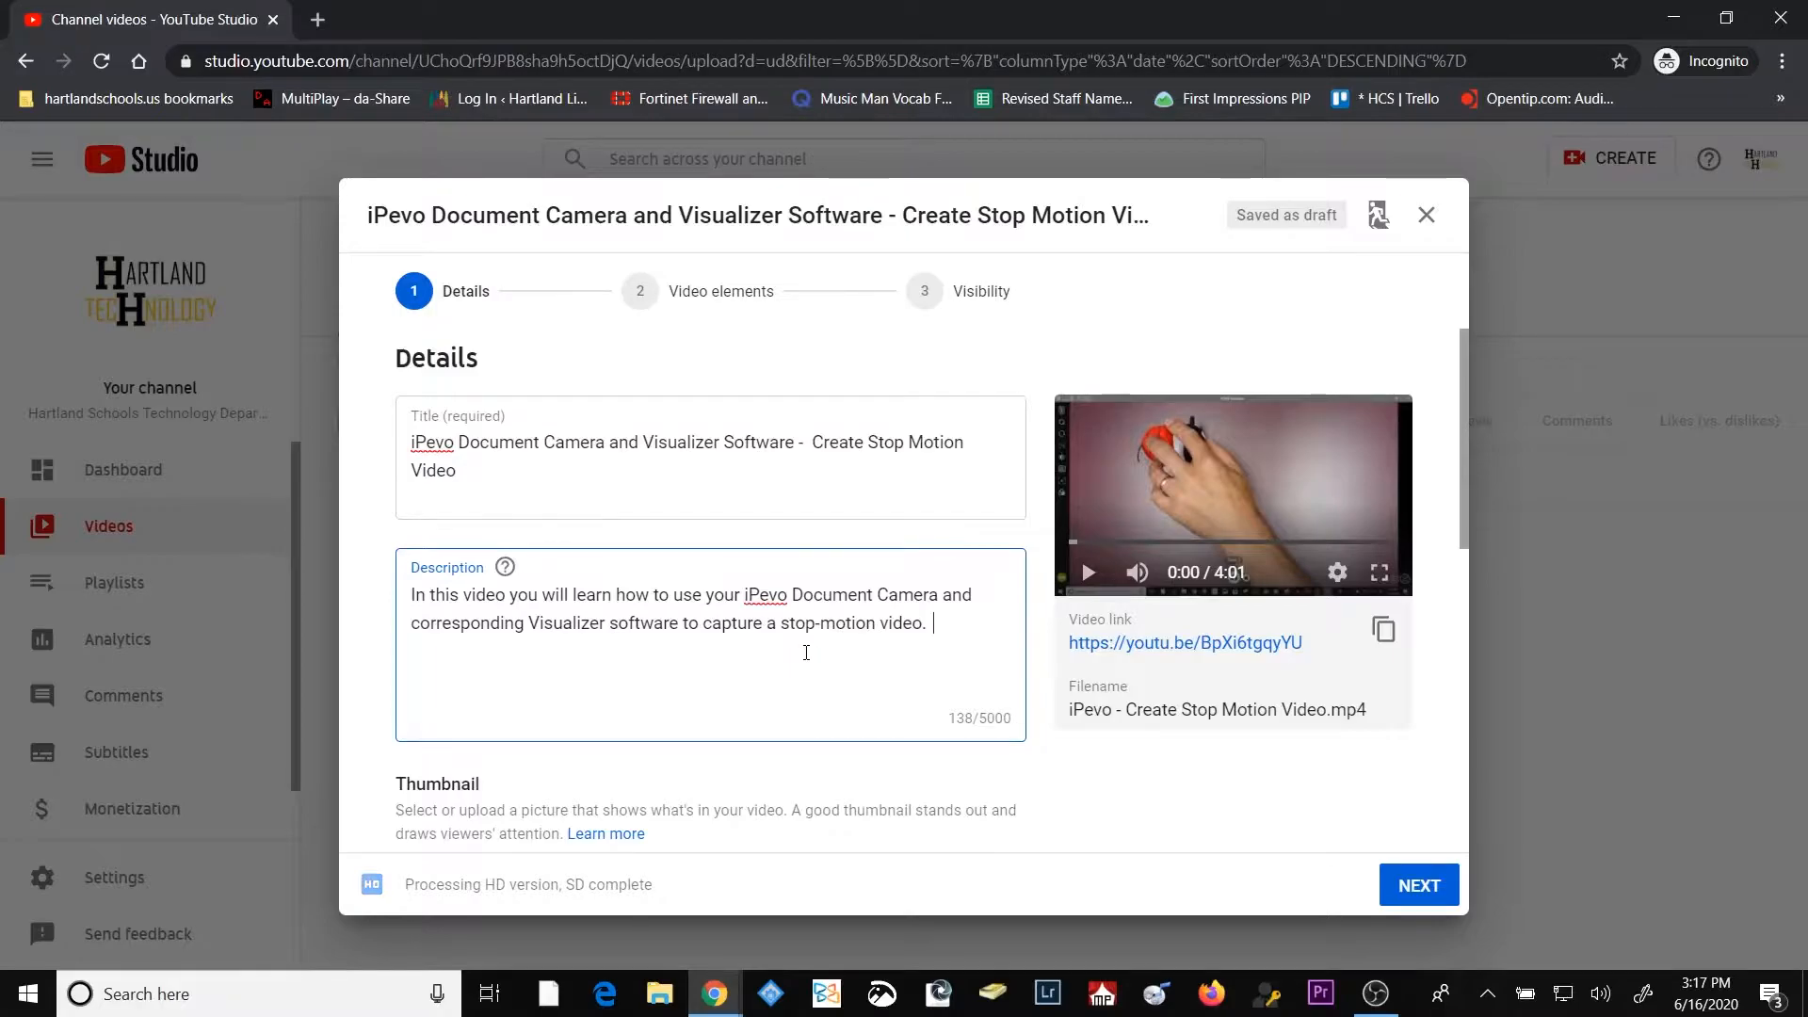
pyautogui.scroll(-5, 807, 650)
pyautogui.scroll(1, 569, 472)
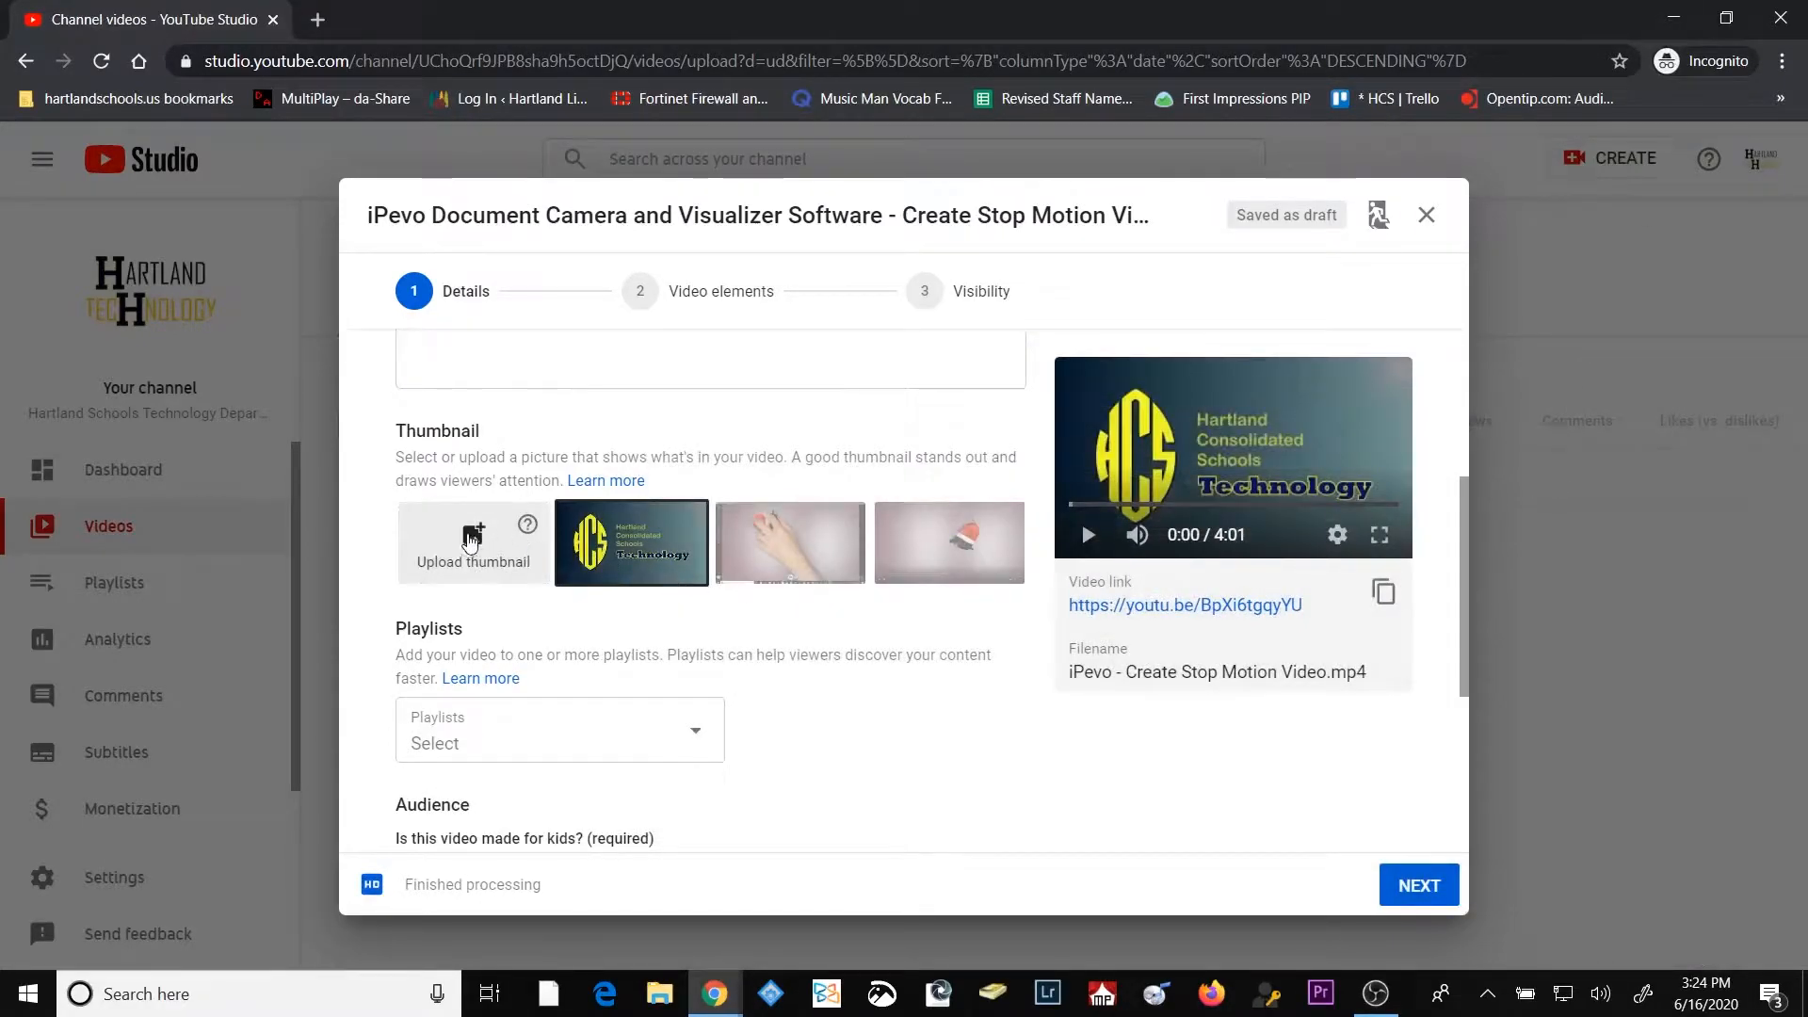
pyautogui.click(470, 538)
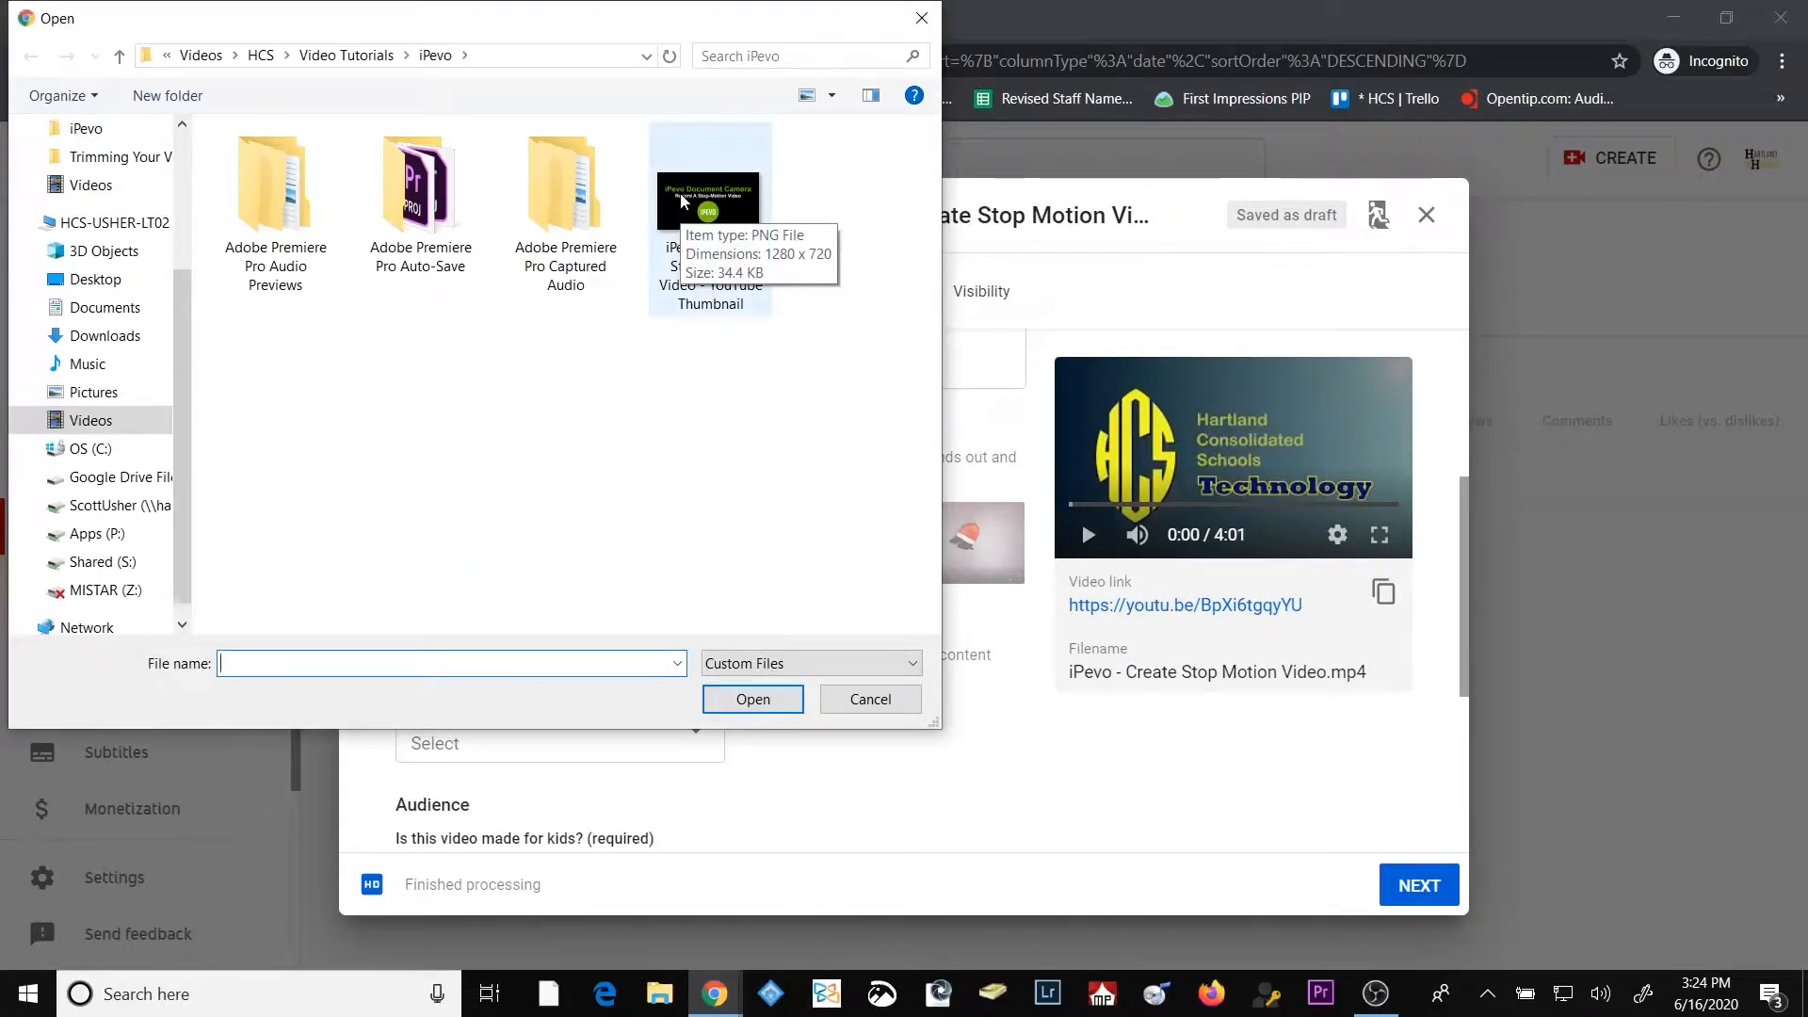
pyautogui.click(683, 200)
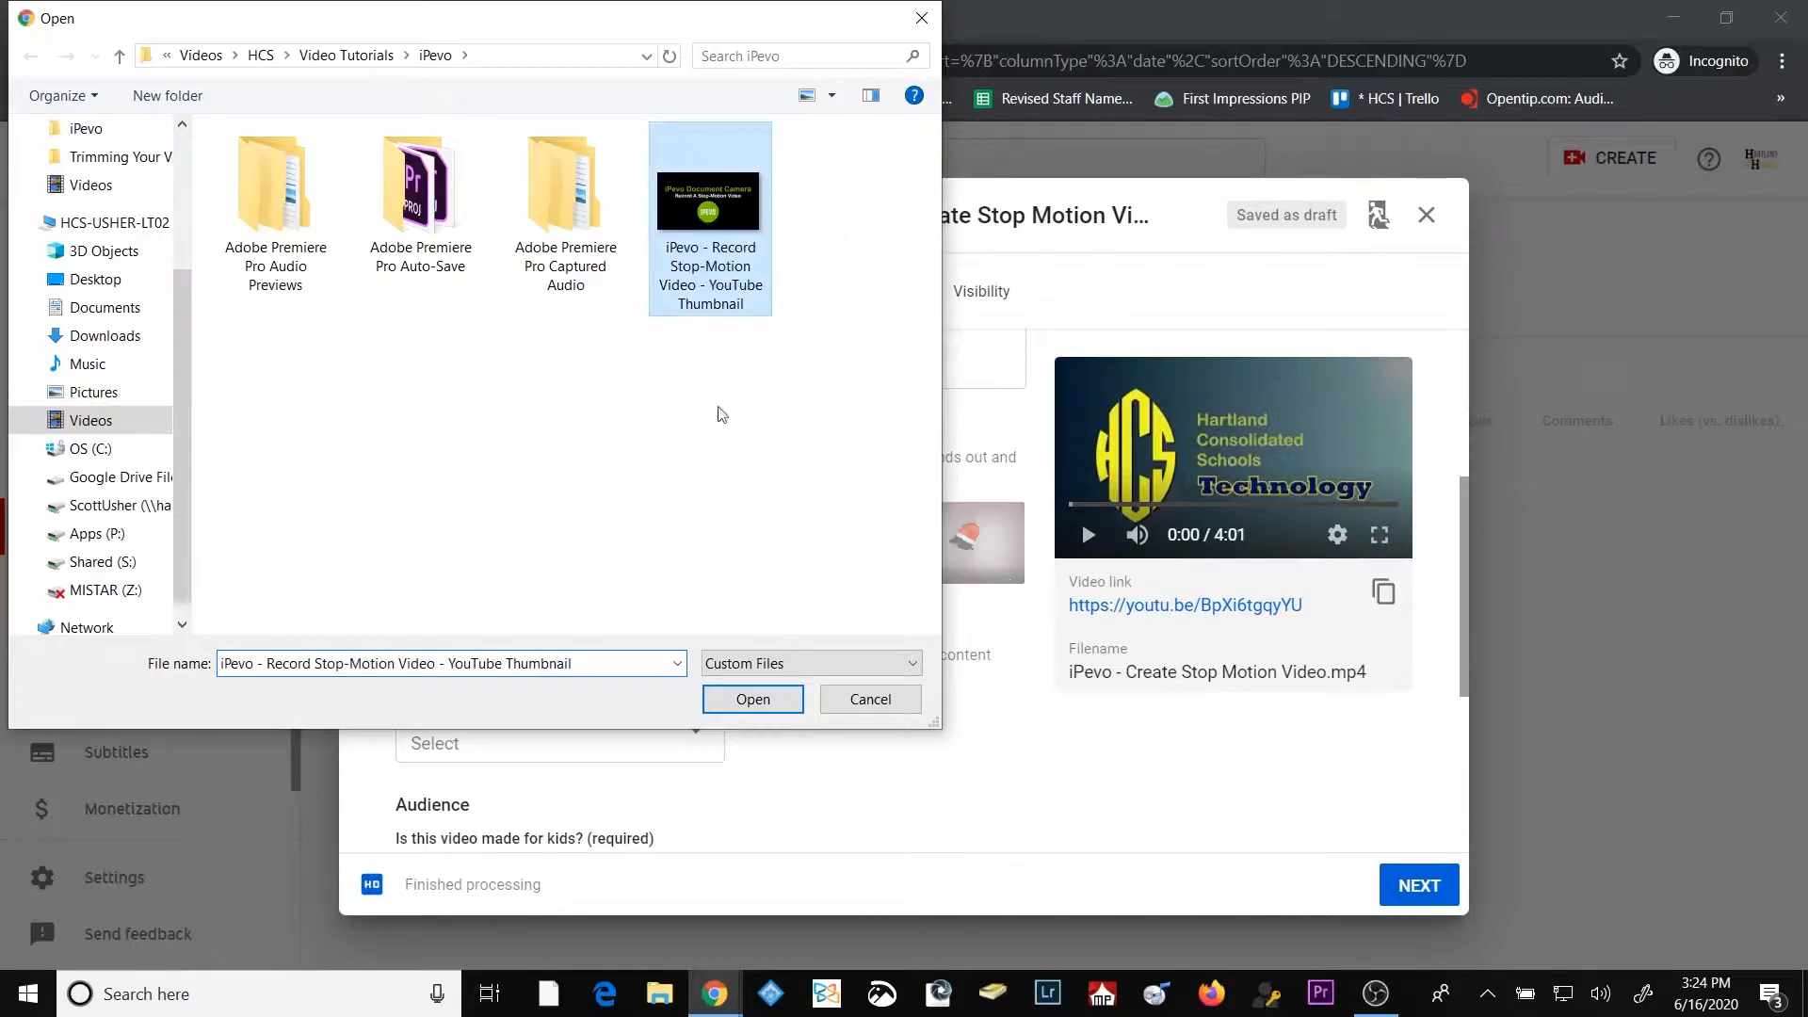
pyautogui.click(744, 702)
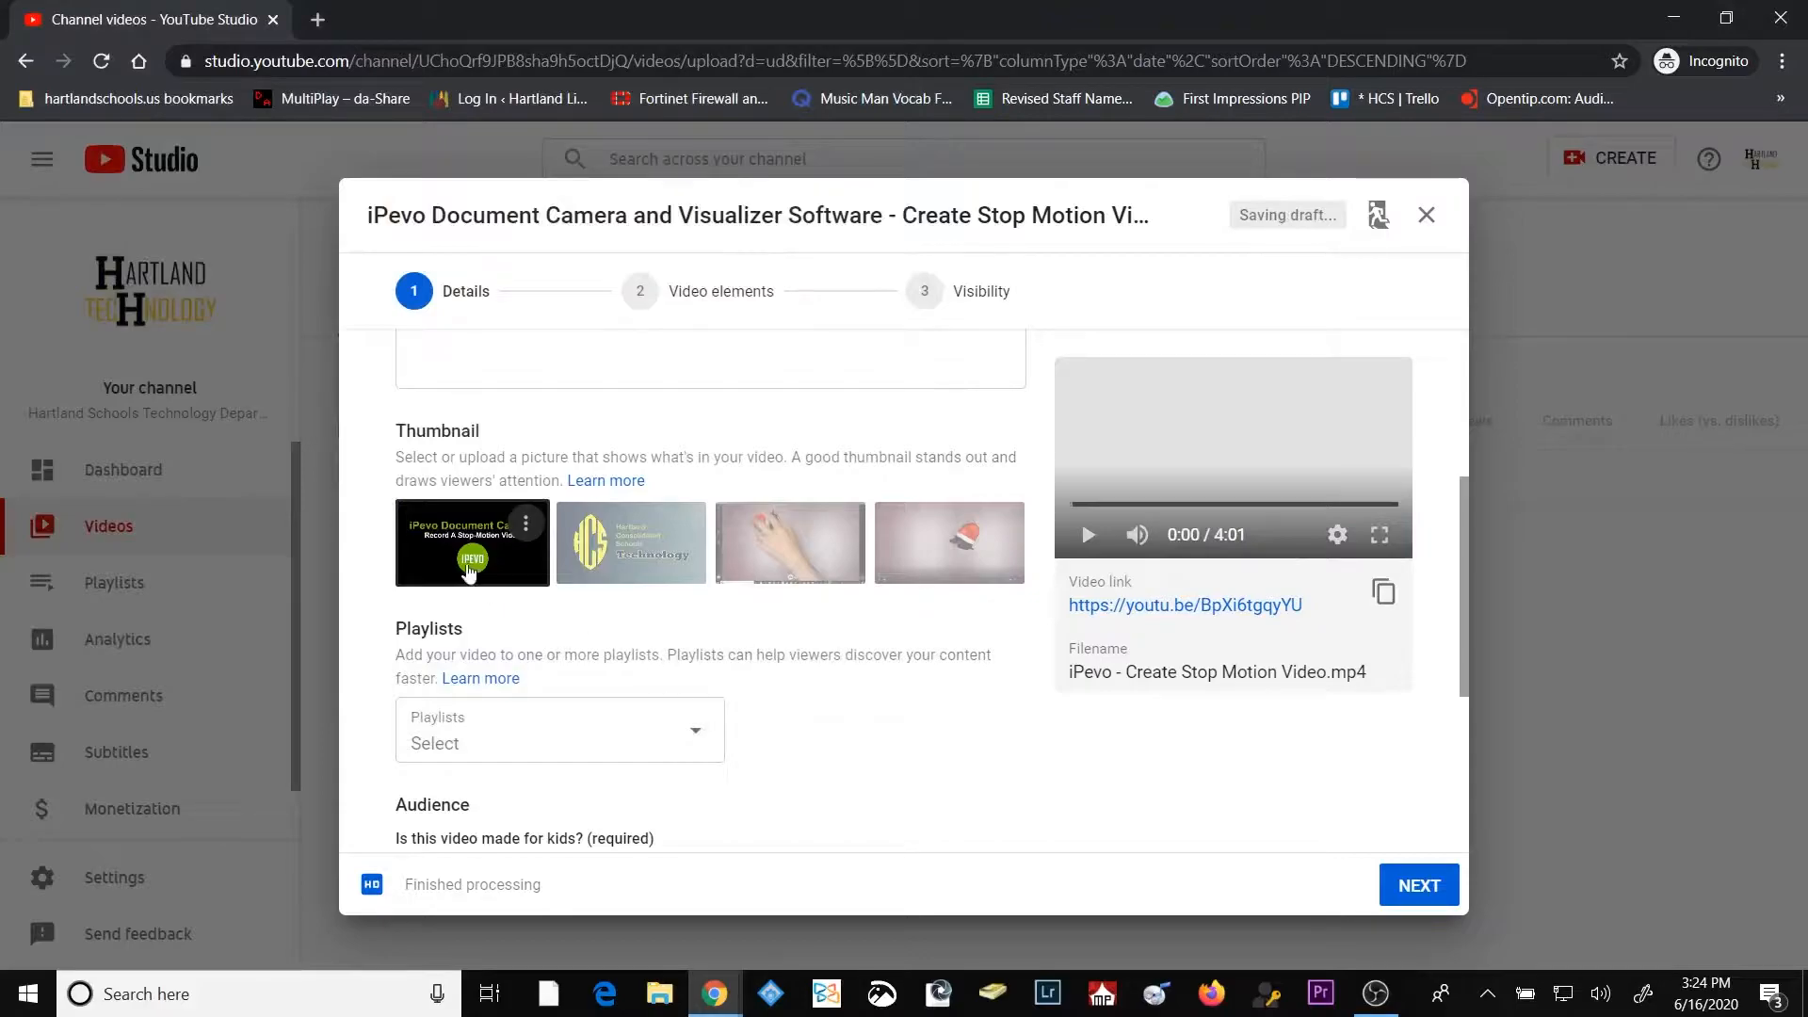
# Create a public playlist titled "iPevo Document Camera" and add the video to it.
pyautogui.click(694, 734)
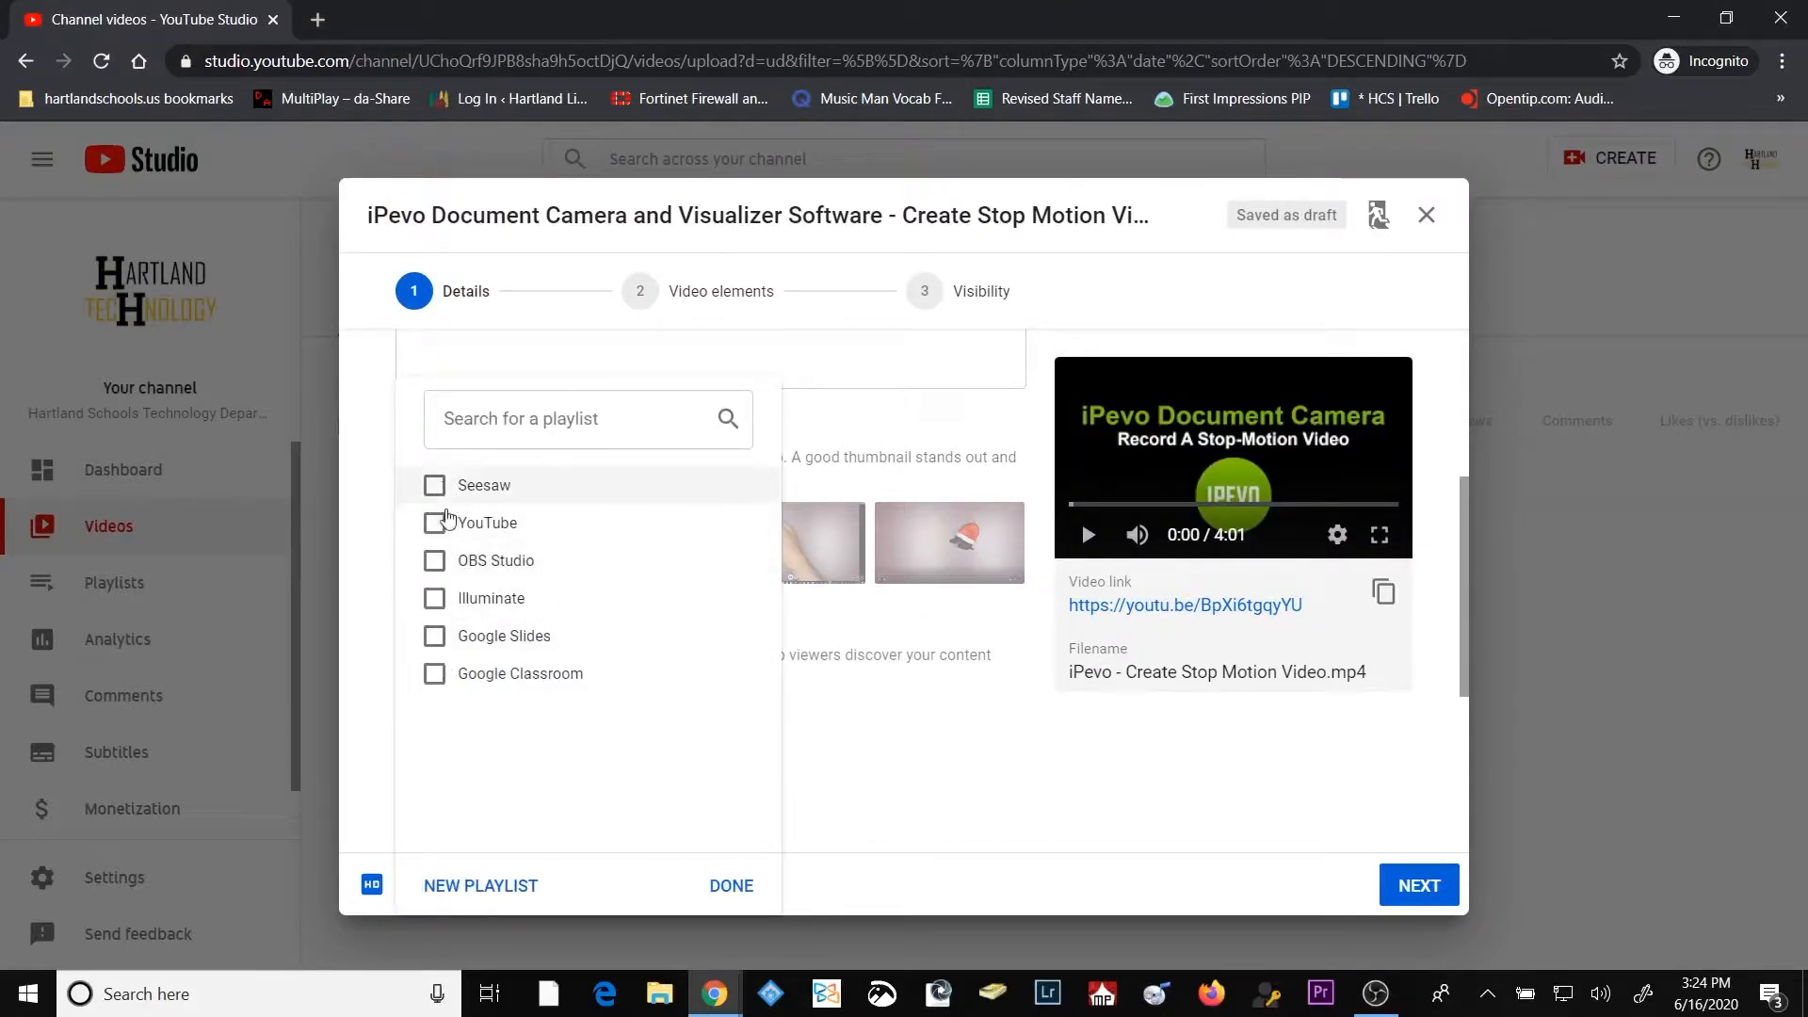
pyautogui.click(485, 890)
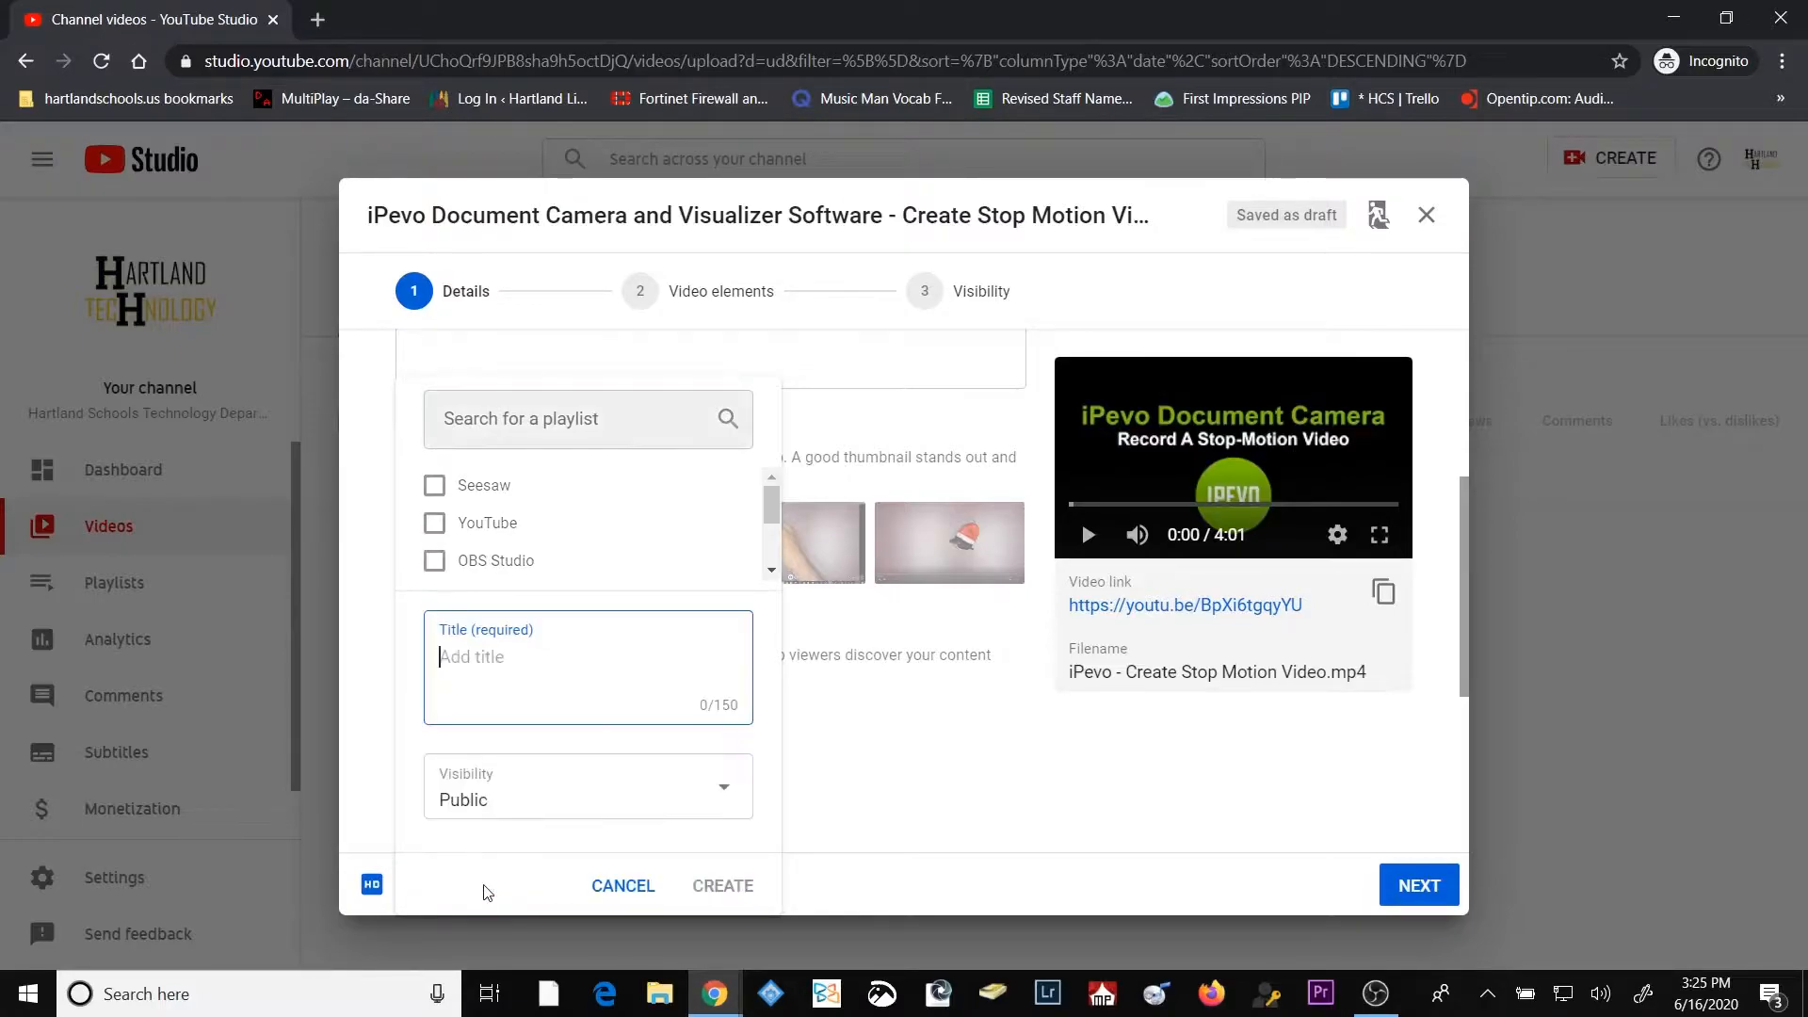
pyautogui.write('iPevo')
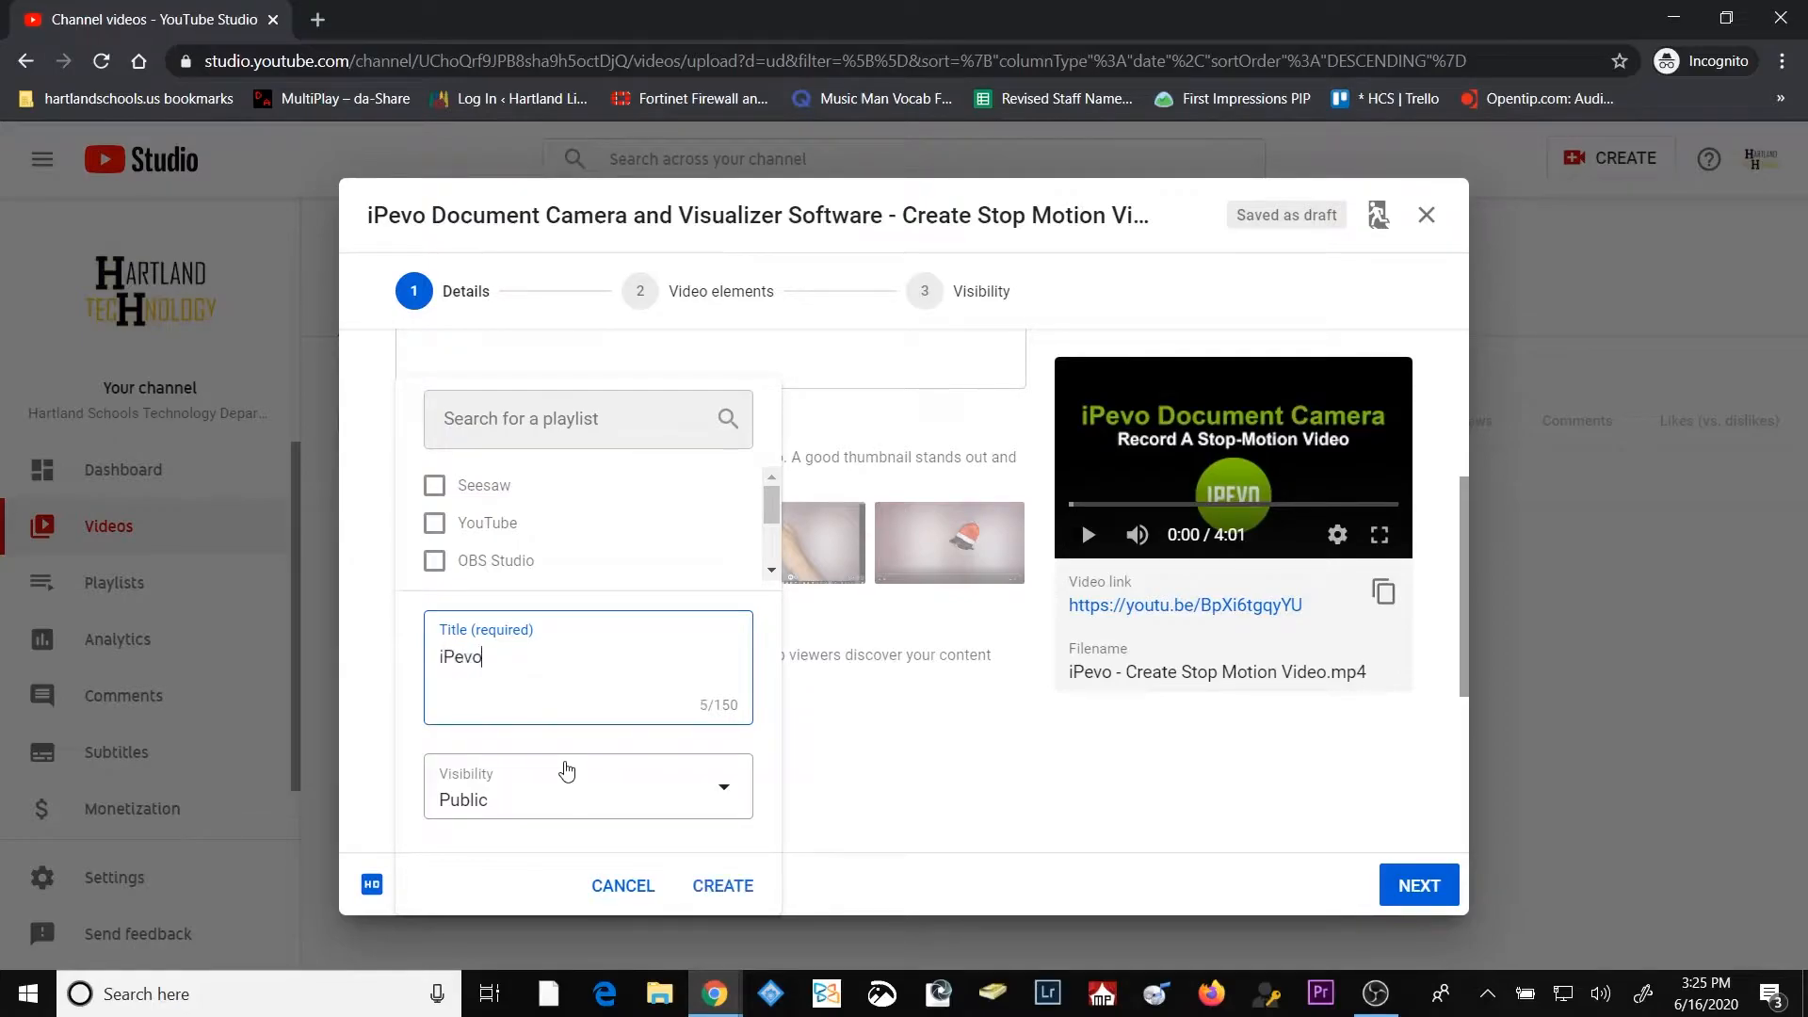
pyautogui.write(' Document Camera')
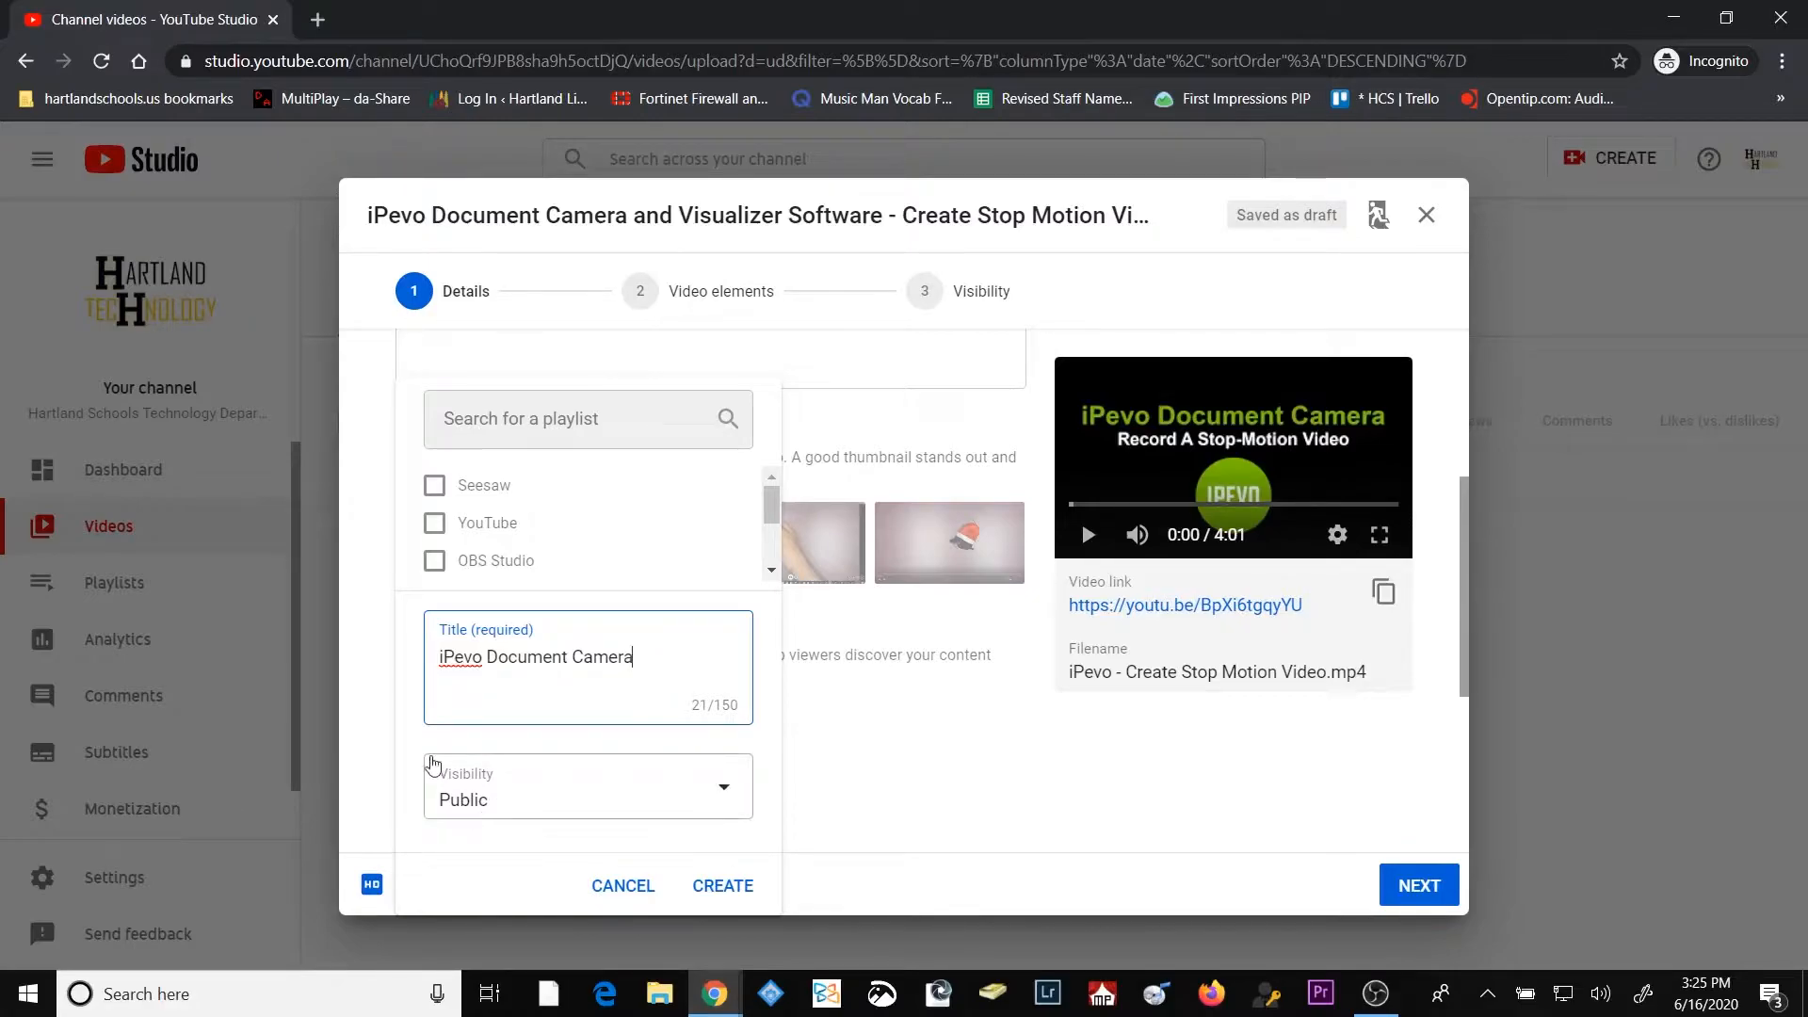
pyautogui.click(727, 794)
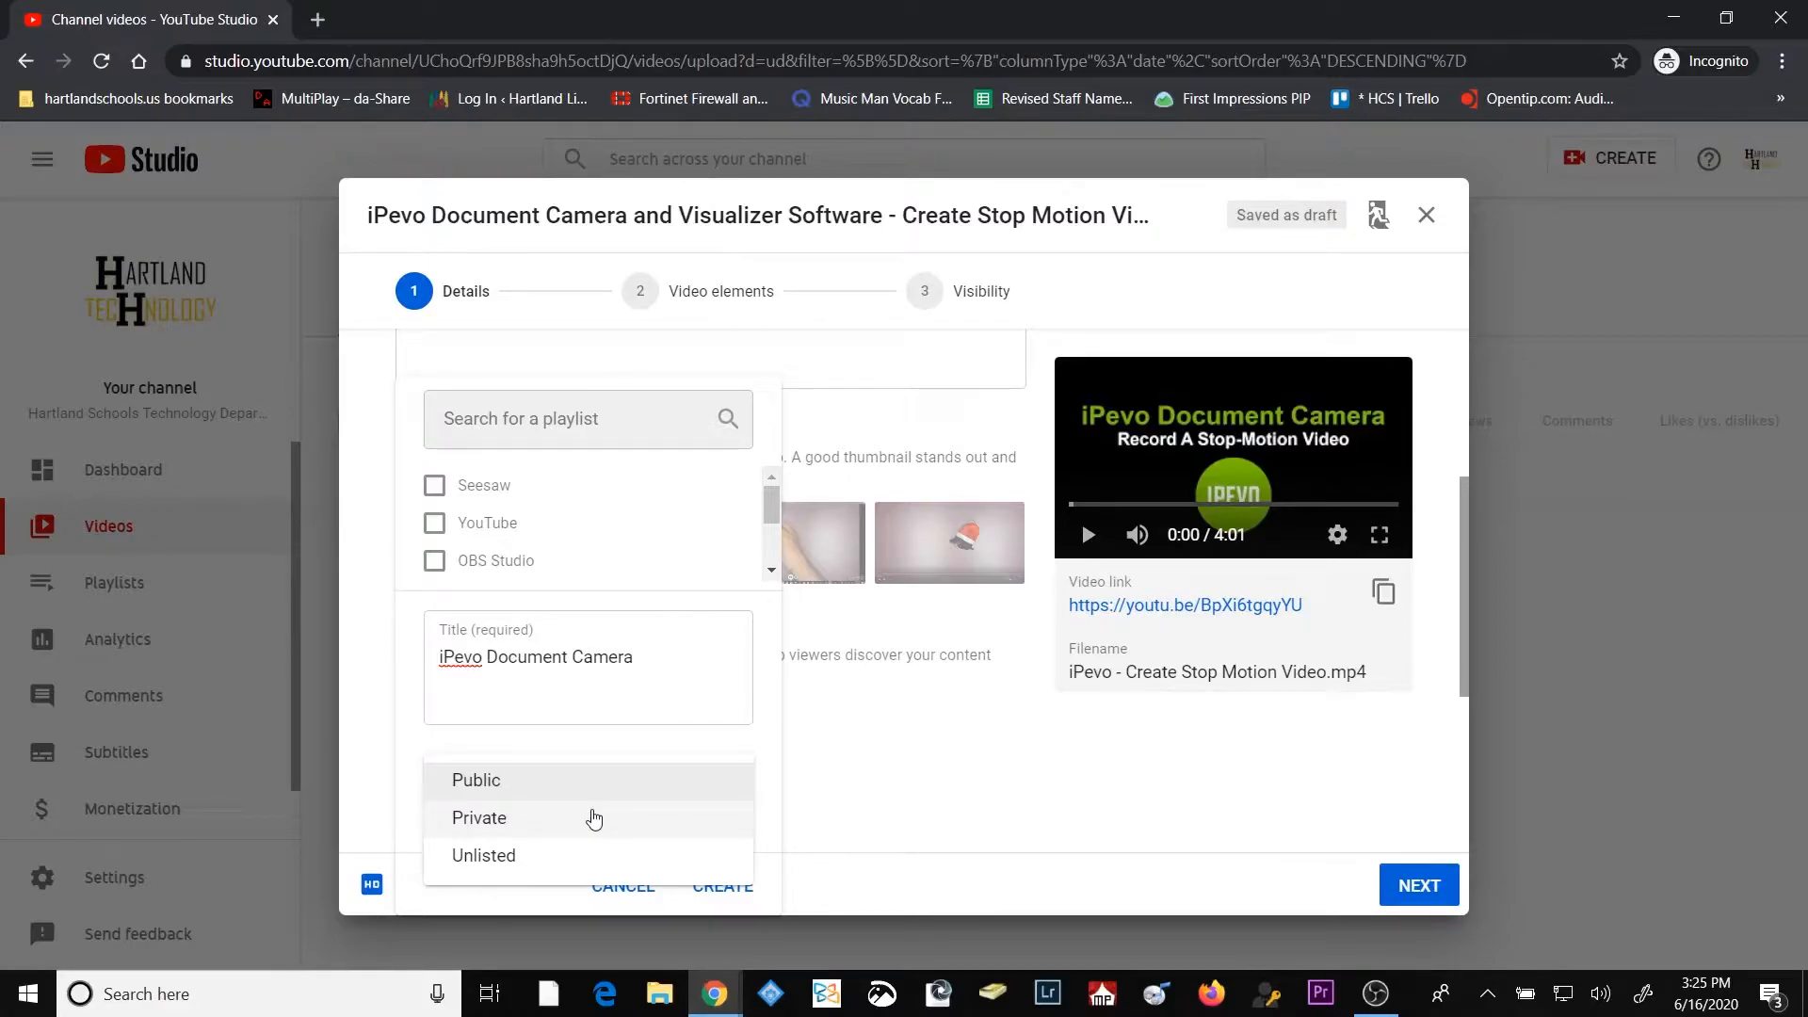
pyautogui.click(567, 790)
pyautogui.click(726, 886)
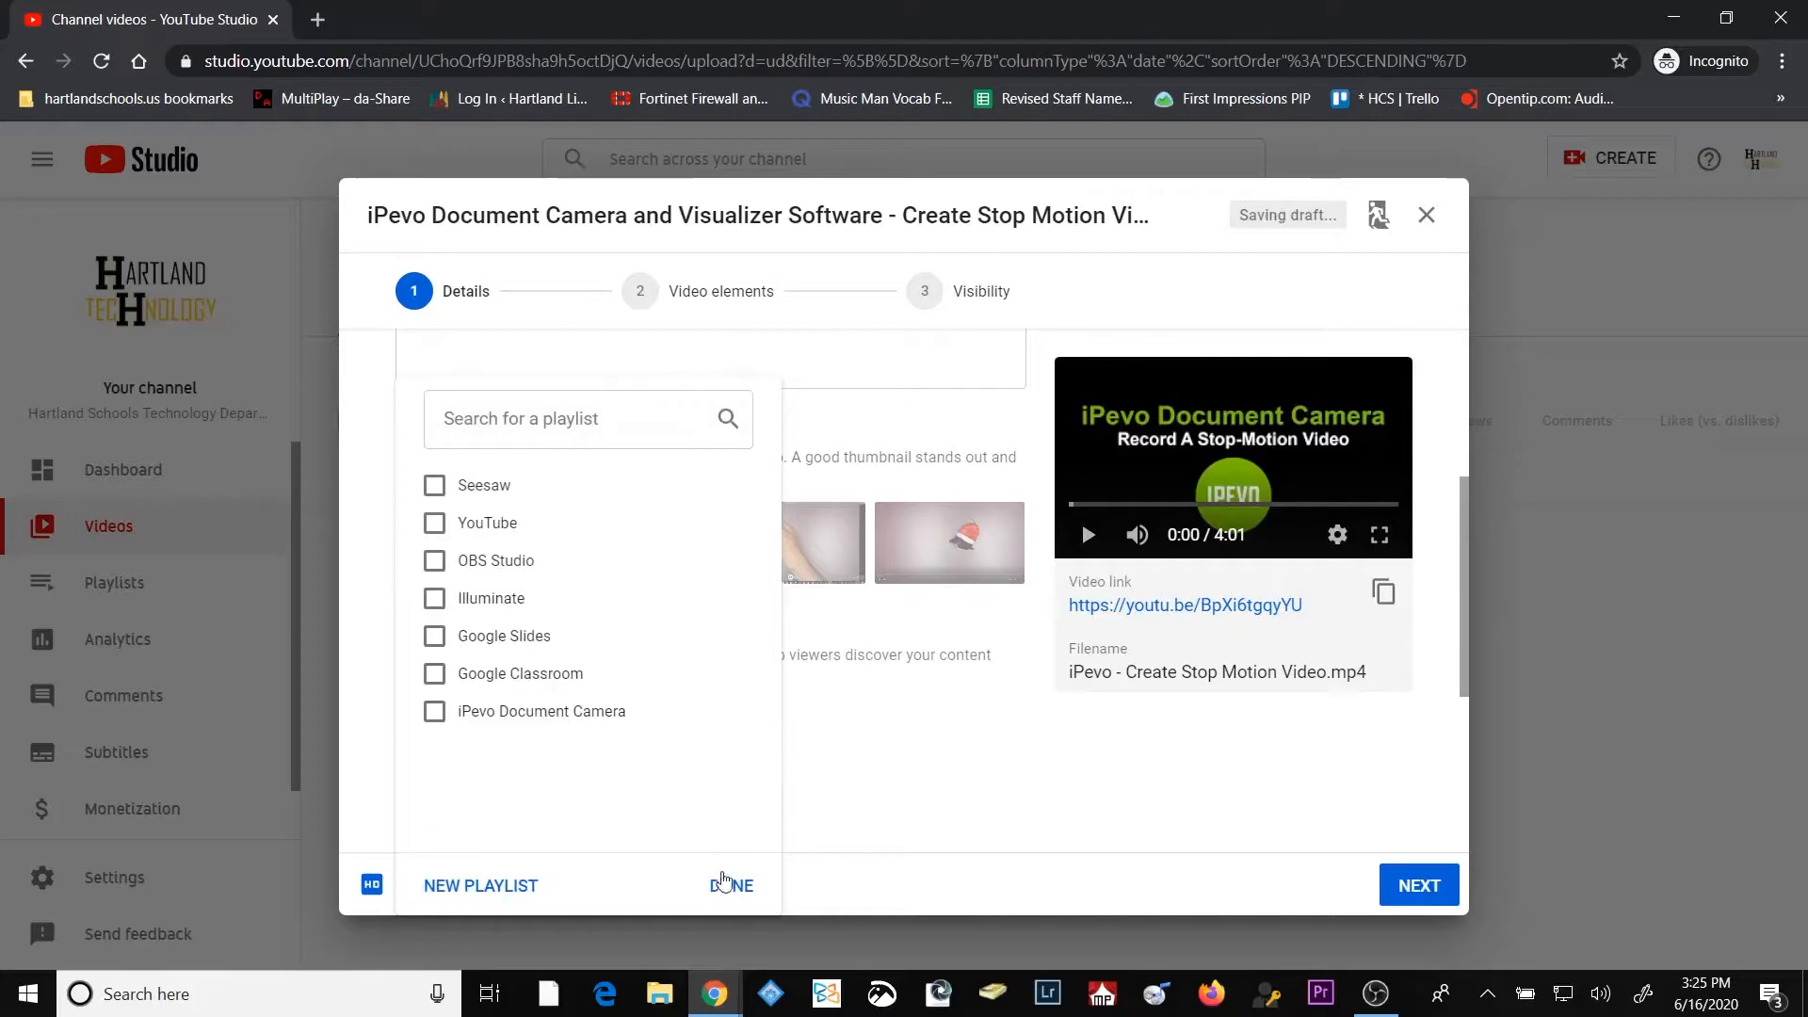
pyautogui.click(433, 713)
pyautogui.click(733, 886)
# Mark the video as not made for kids and reveal the additional detail options.
pyautogui.scroll(-3, 895, 755)
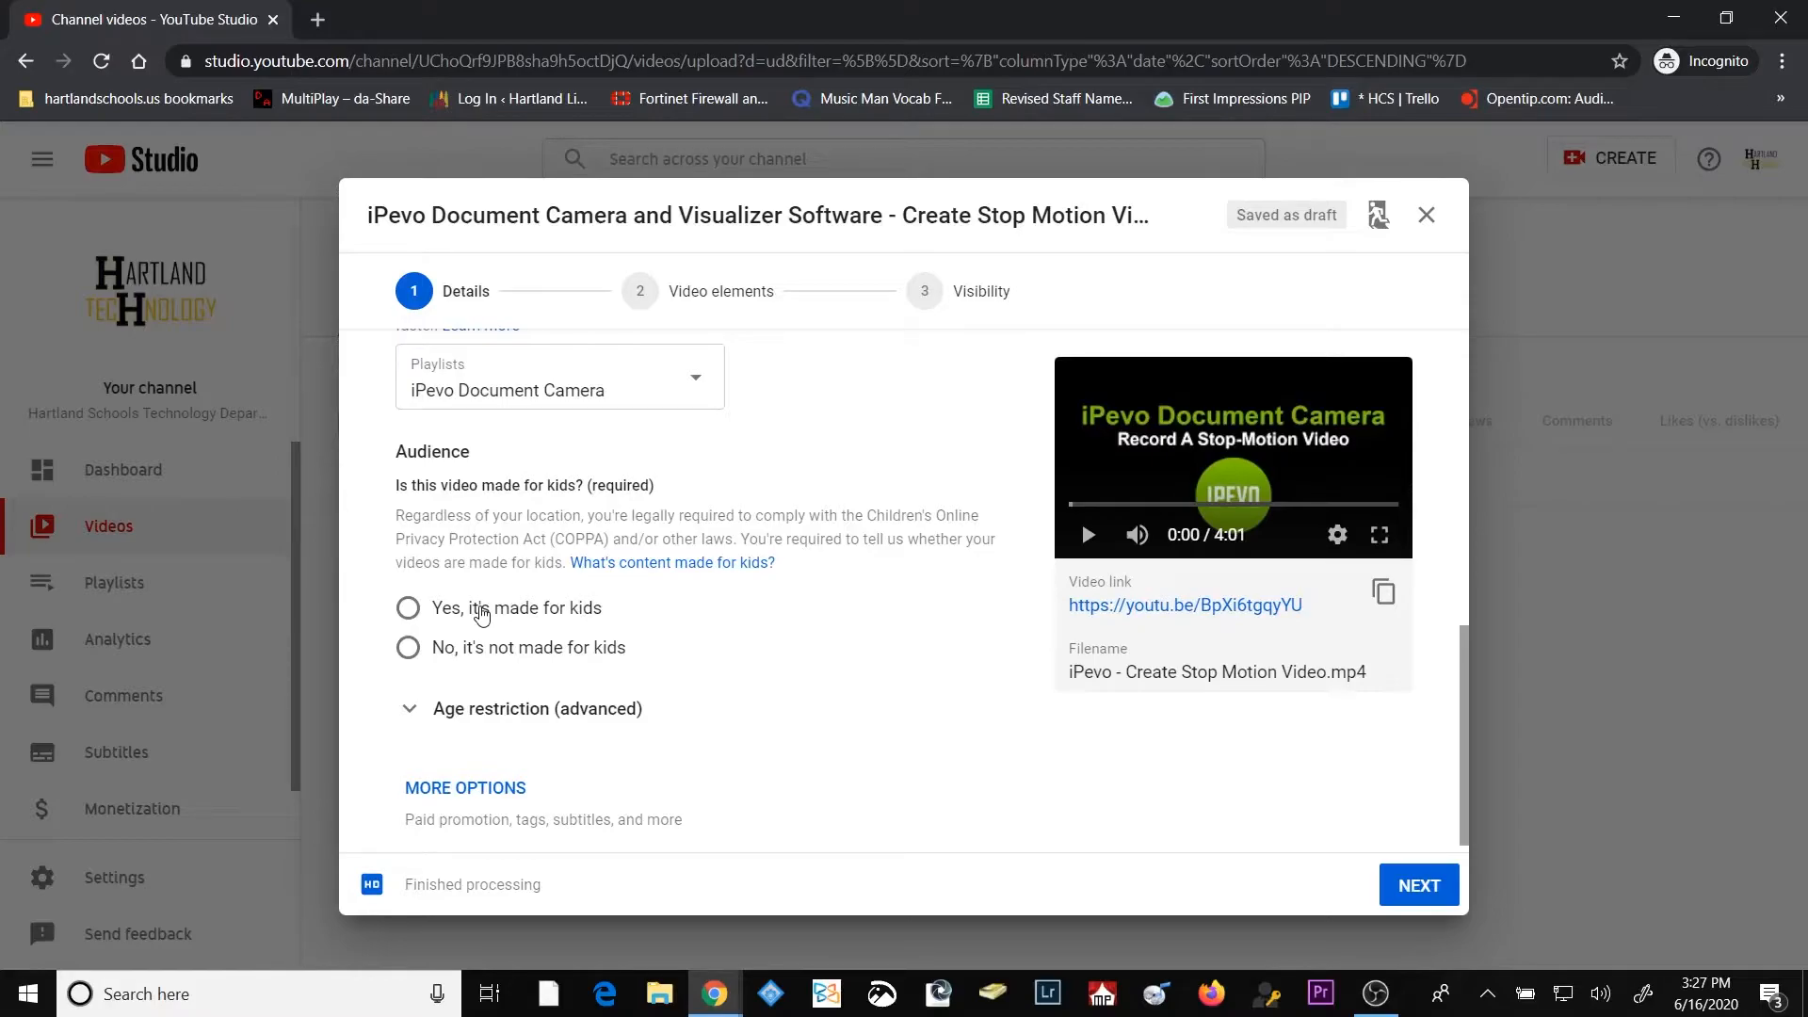
pyautogui.click(411, 655)
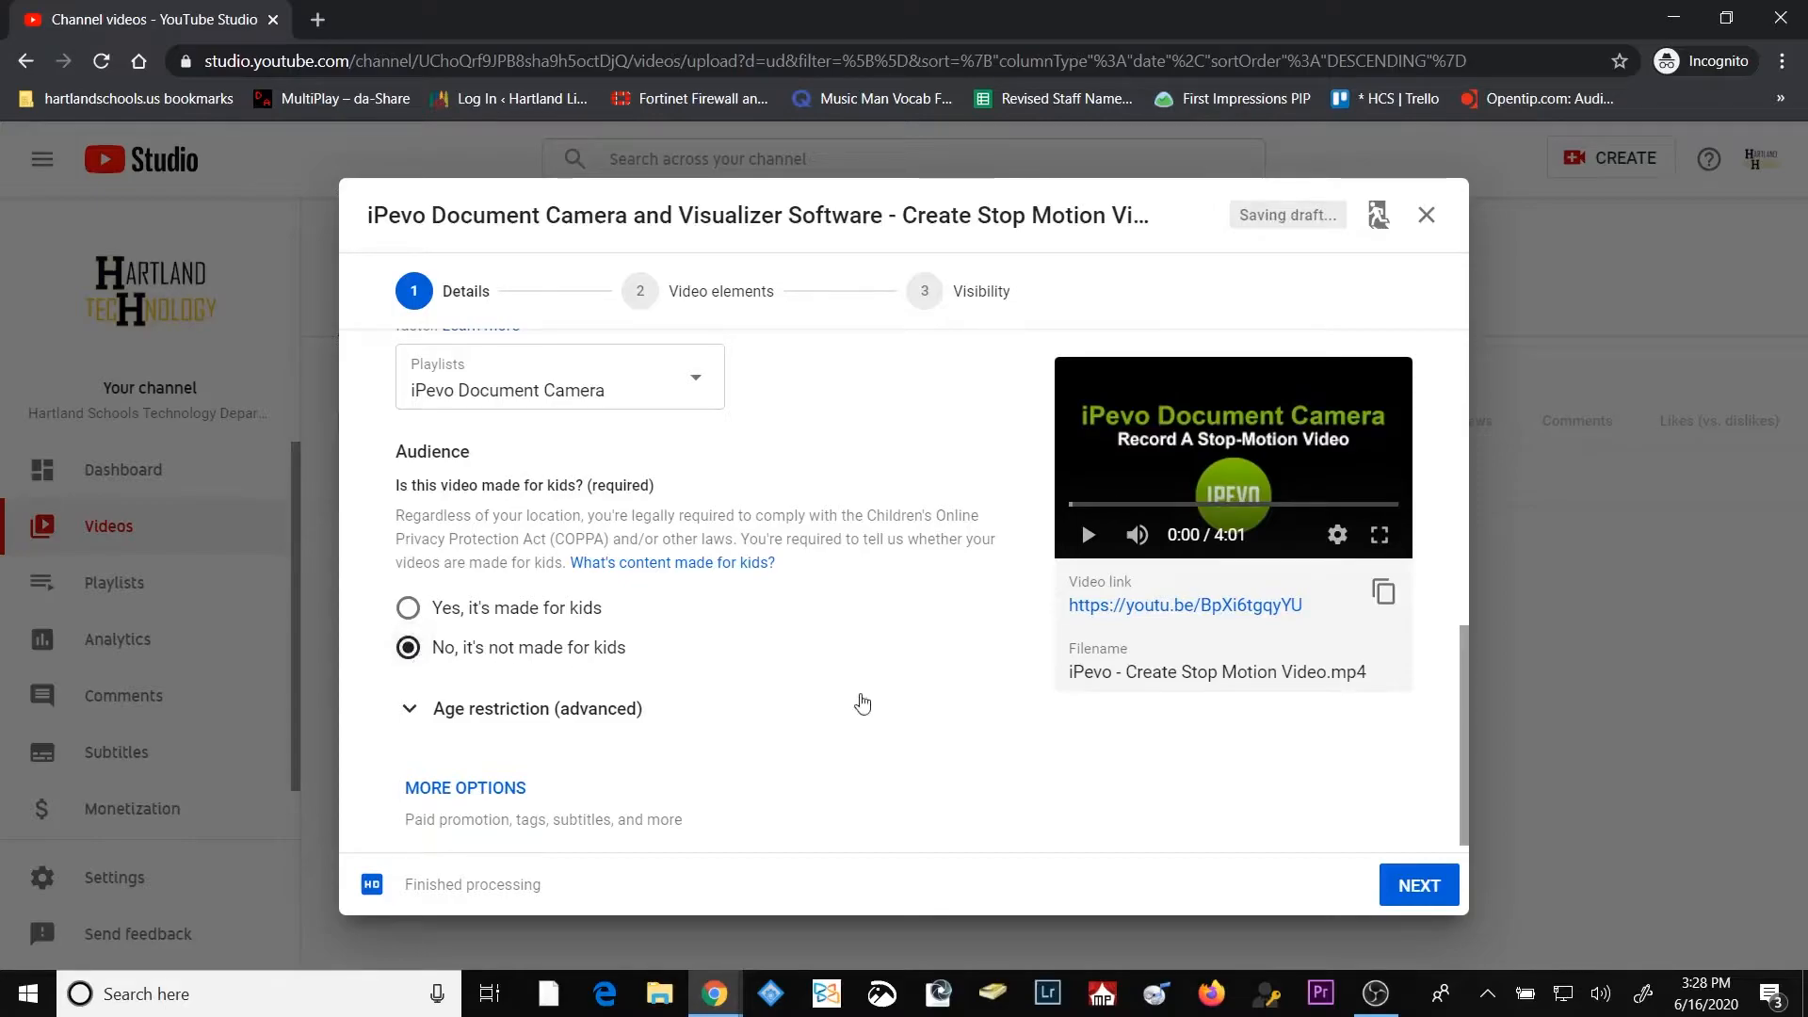
pyautogui.scroll(-1, 890, 707)
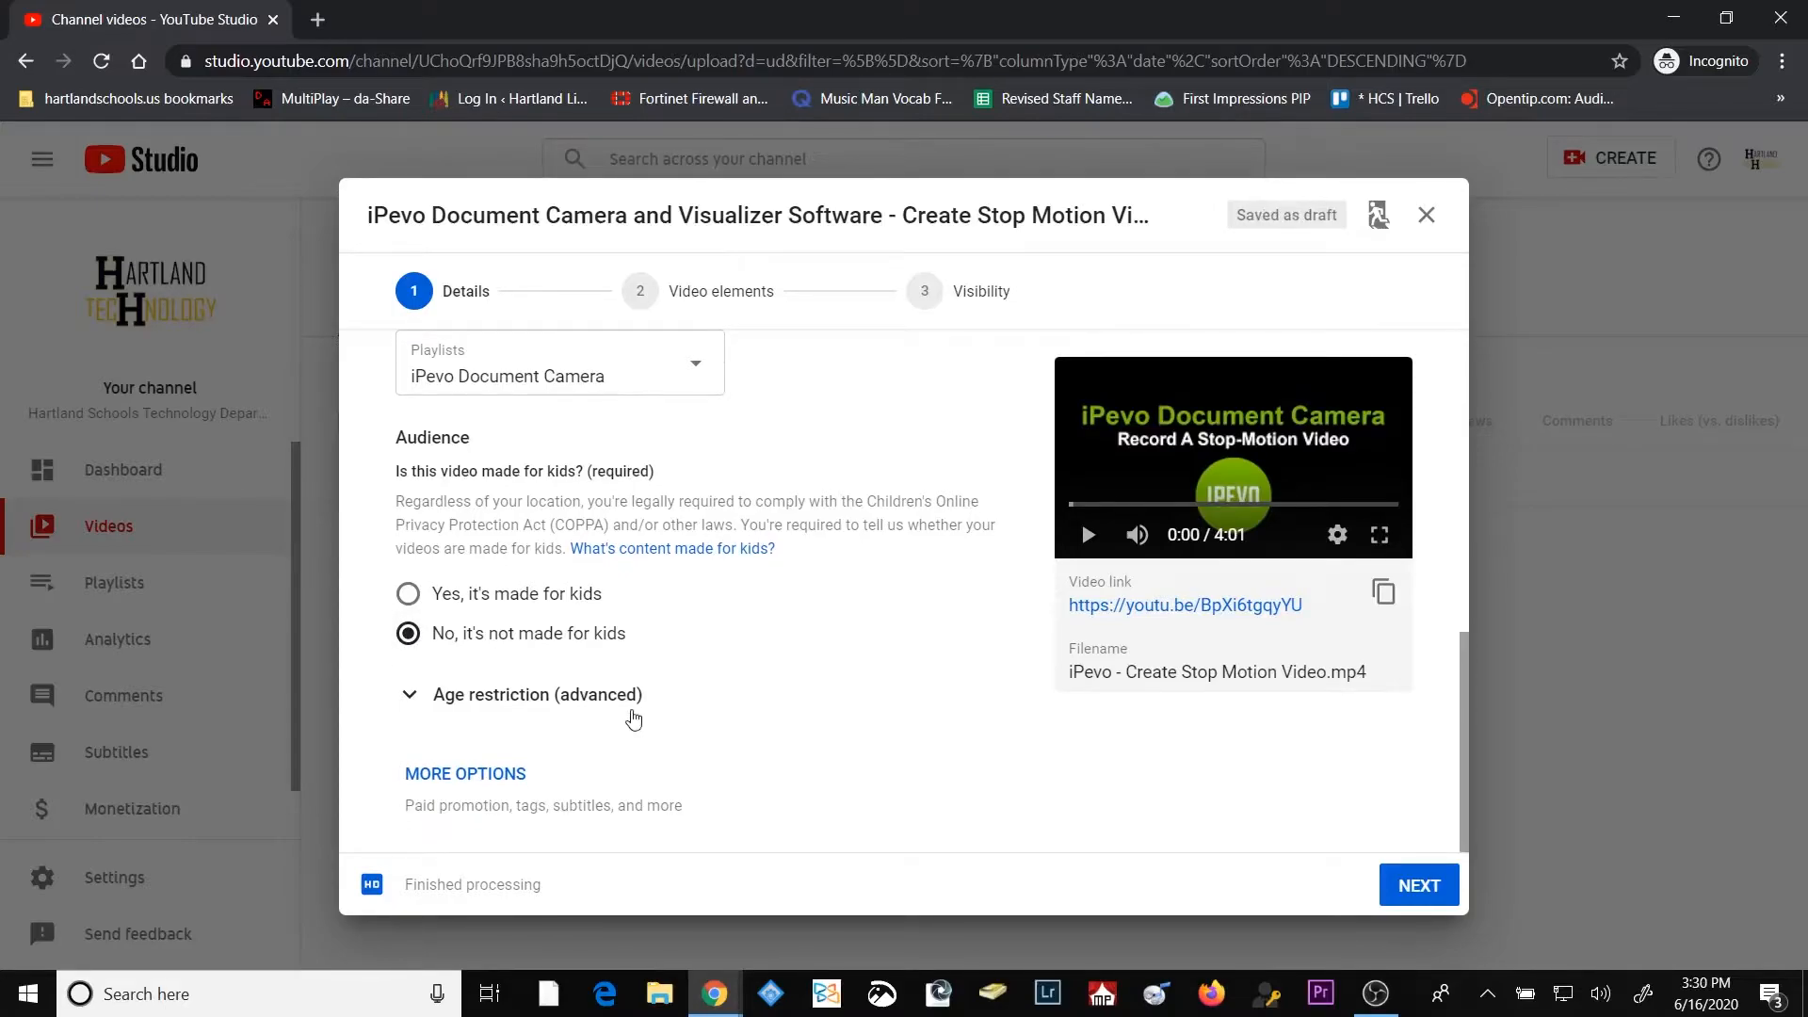
pyautogui.click(498, 781)
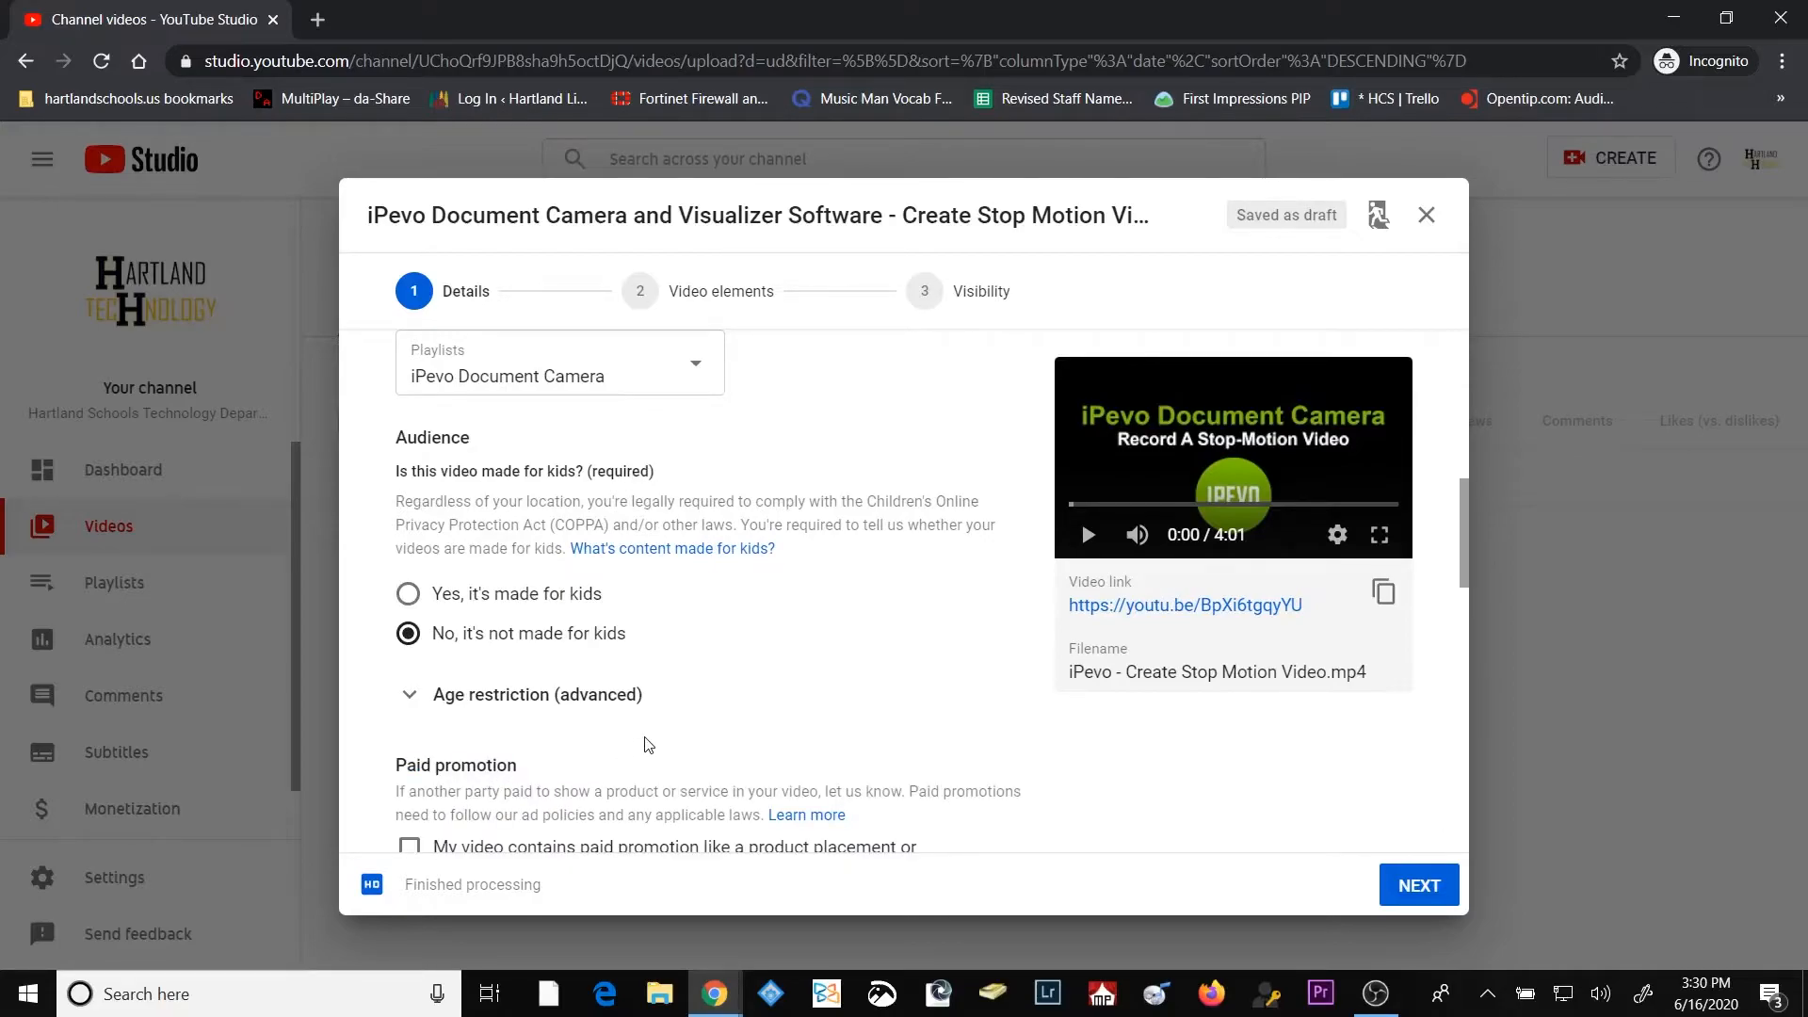
# Select English (United States) as the video language.
pyautogui.scroll(-8, 726, 733)
pyautogui.click(546, 687)
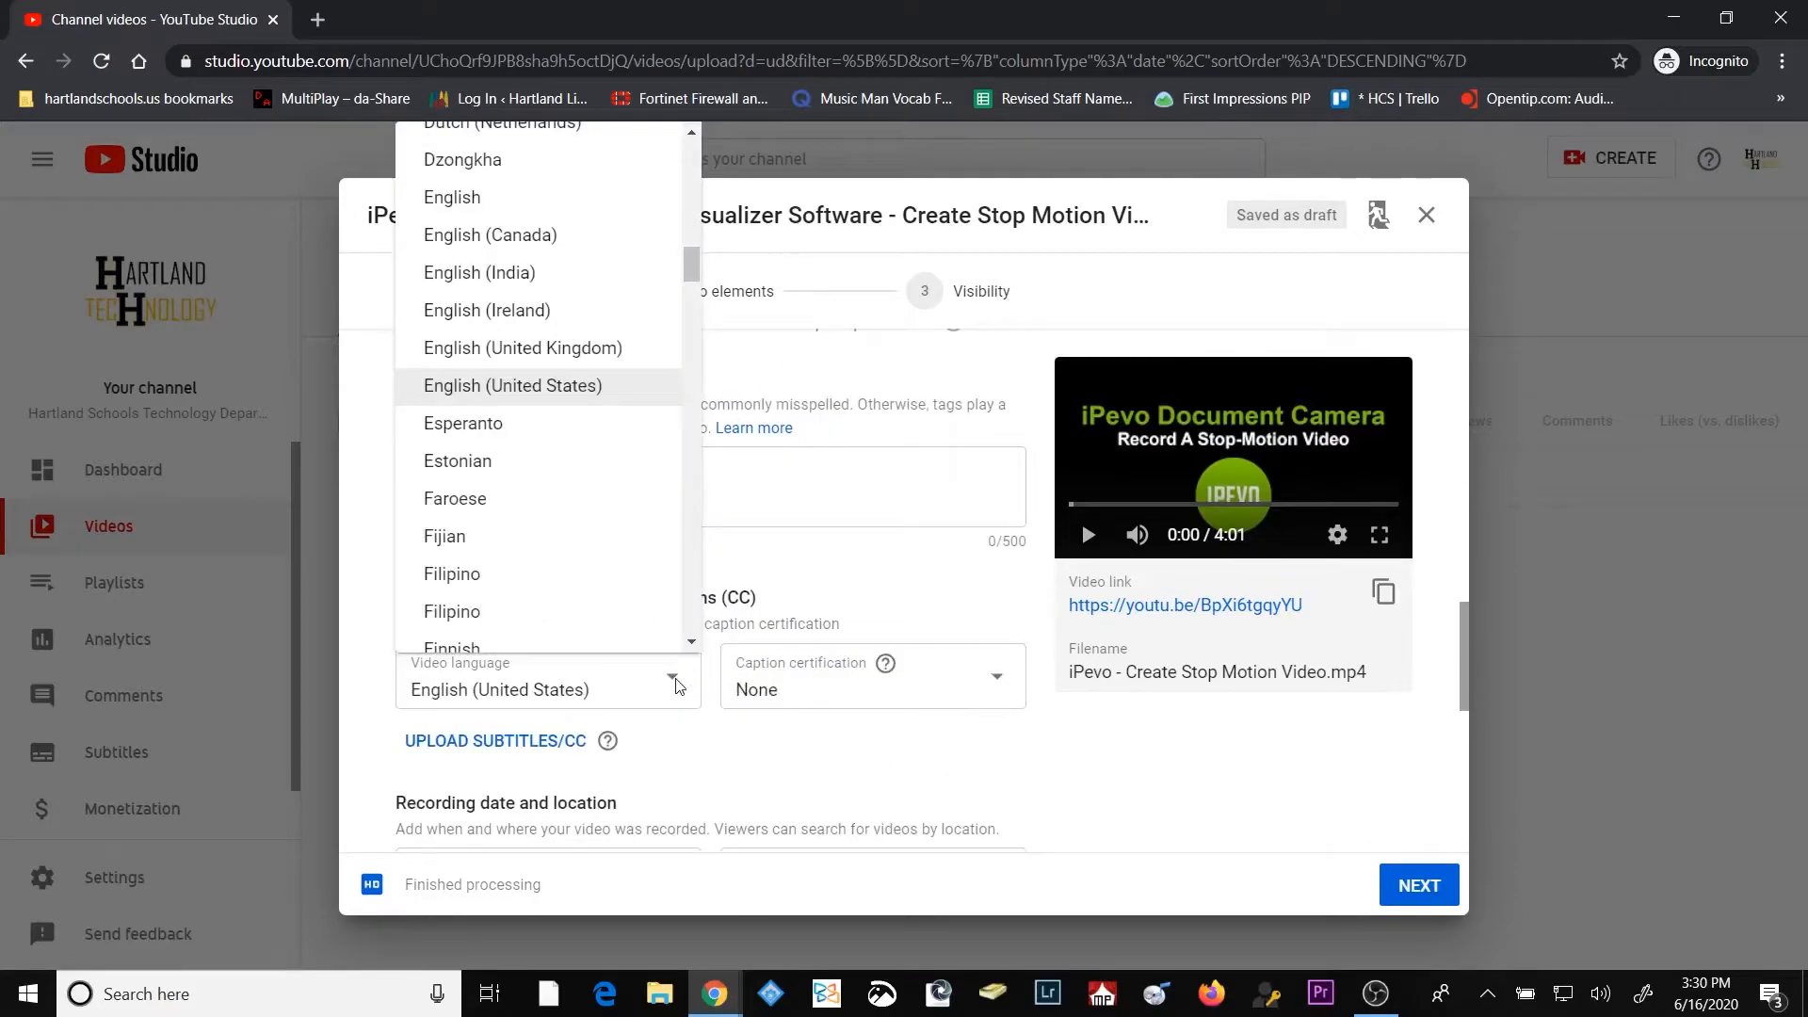
pyautogui.click(589, 388)
# Set the video's category to Education.
pyautogui.scroll(-8, 867, 589)
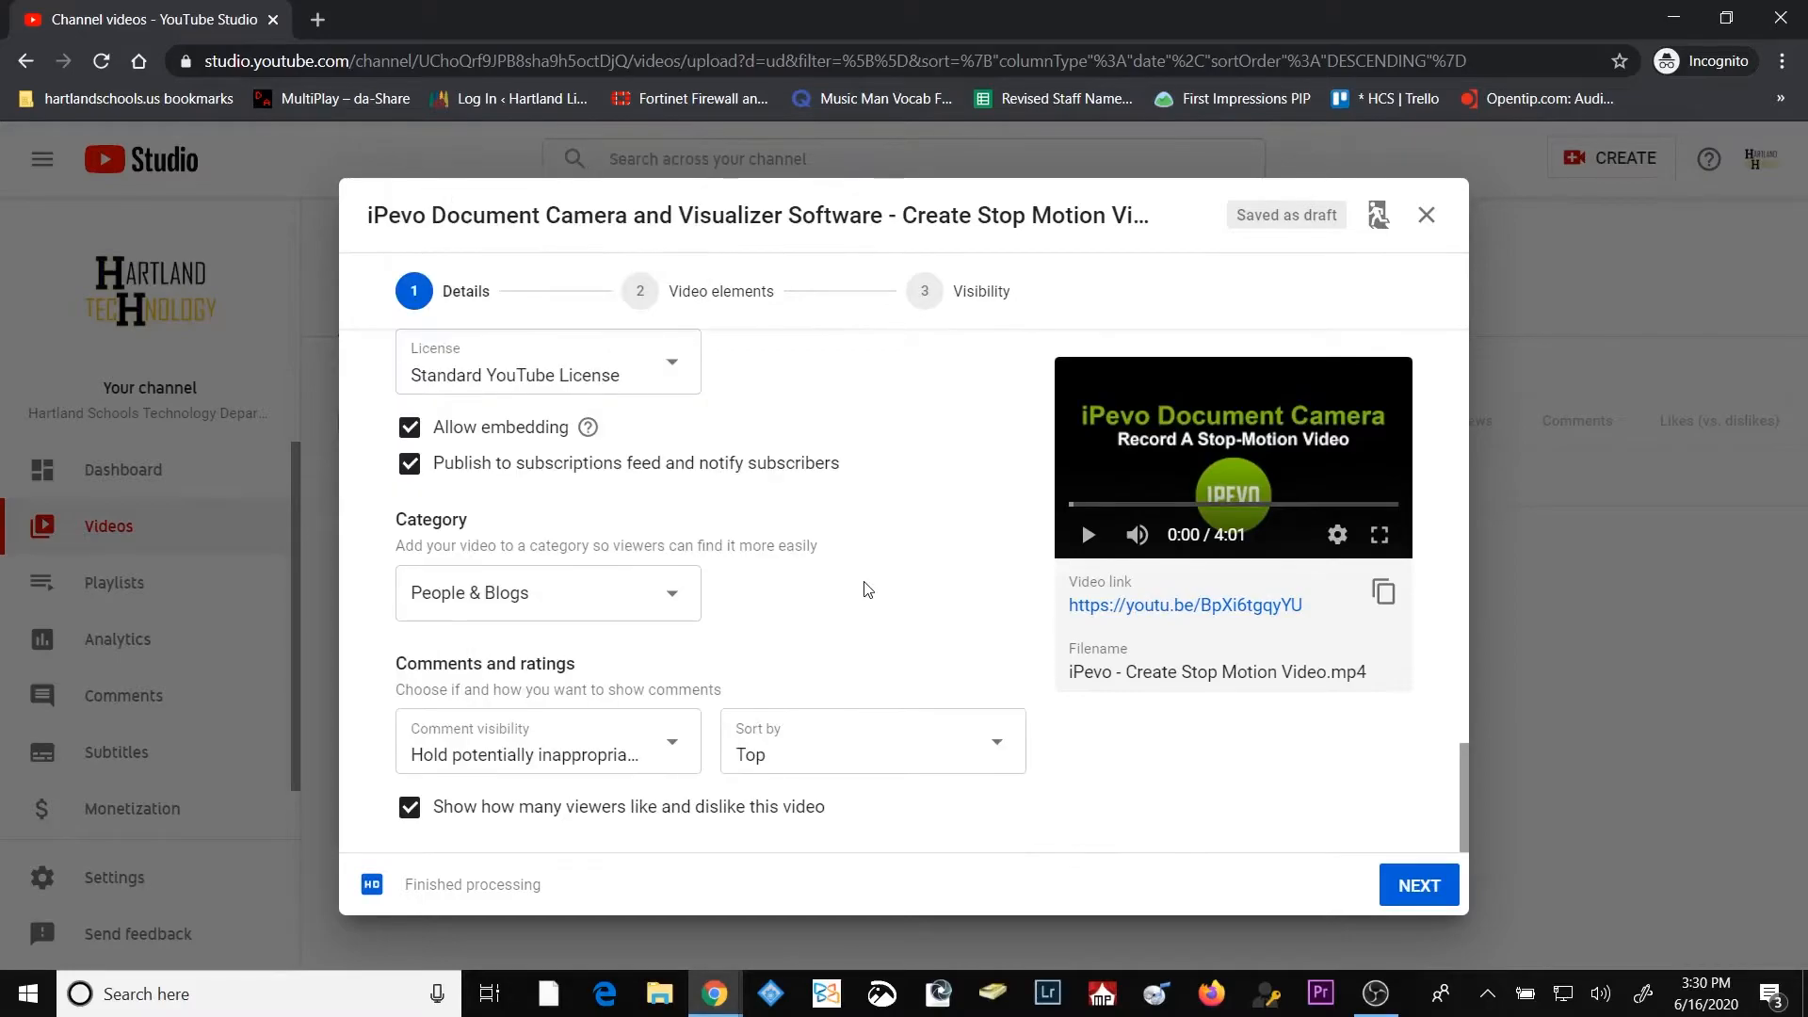
pyautogui.click(672, 595)
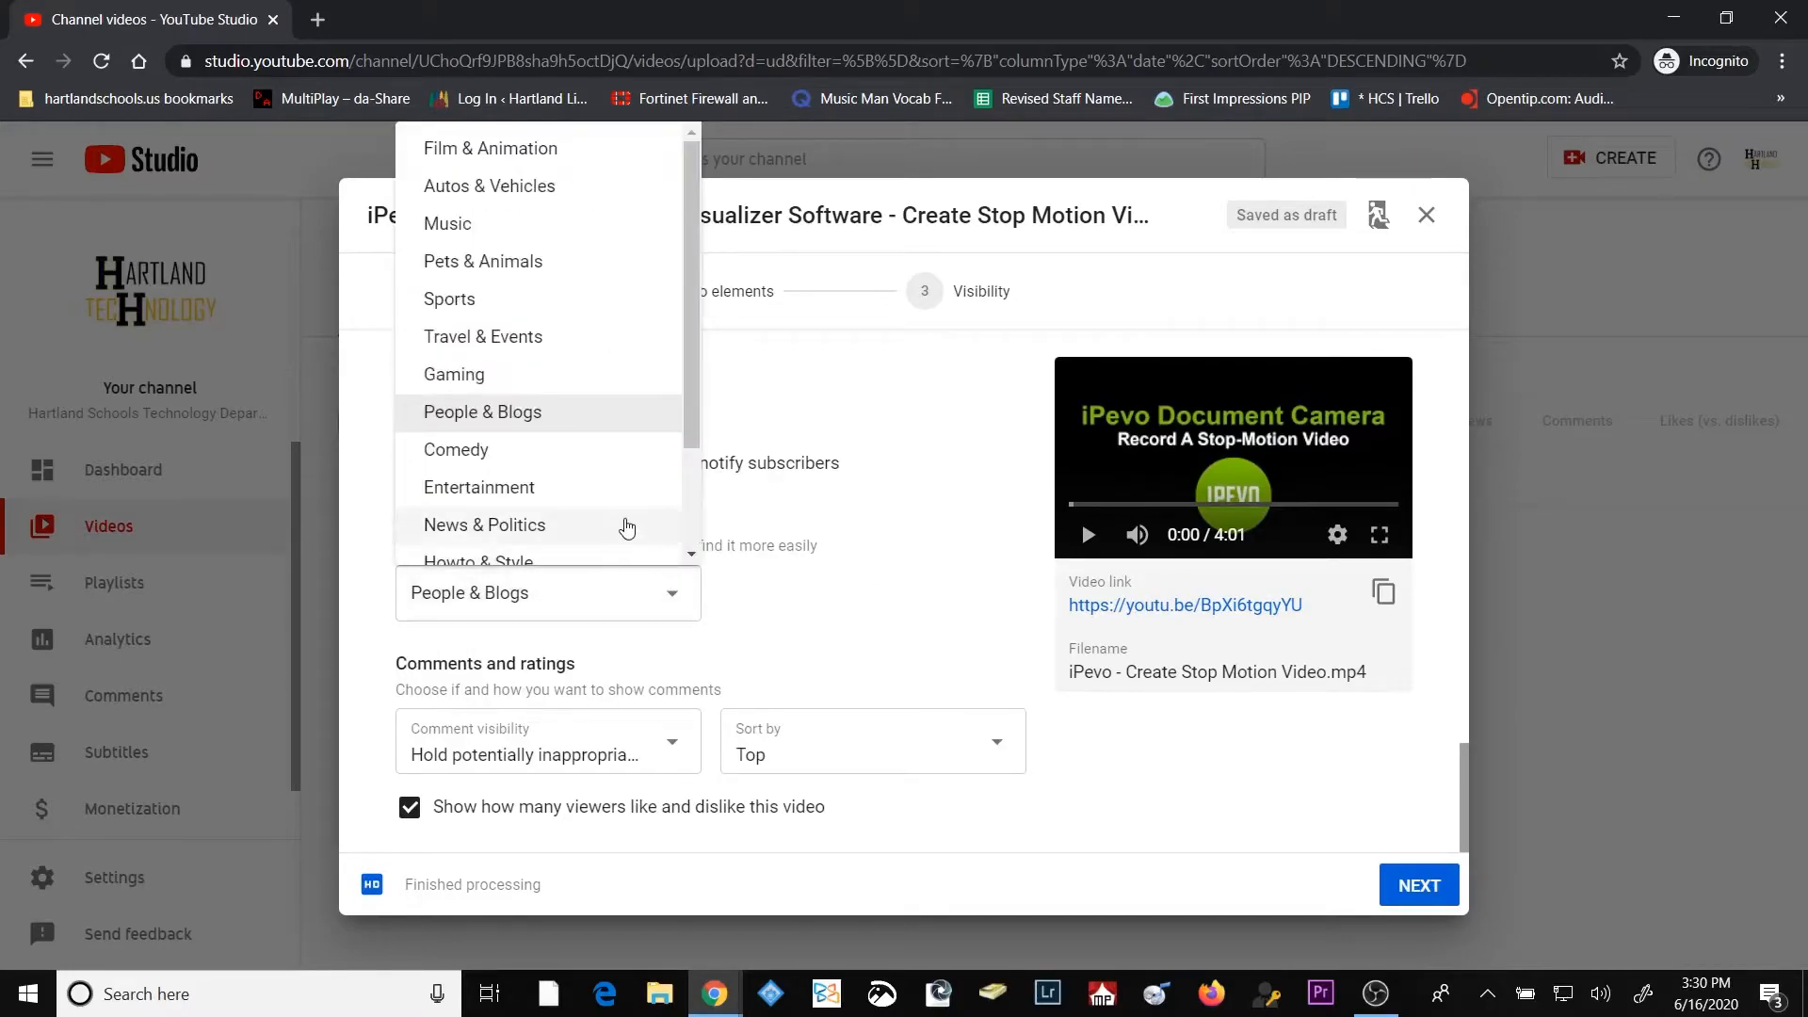
pyautogui.scroll(-2, 626, 521)
pyautogui.click(509, 469)
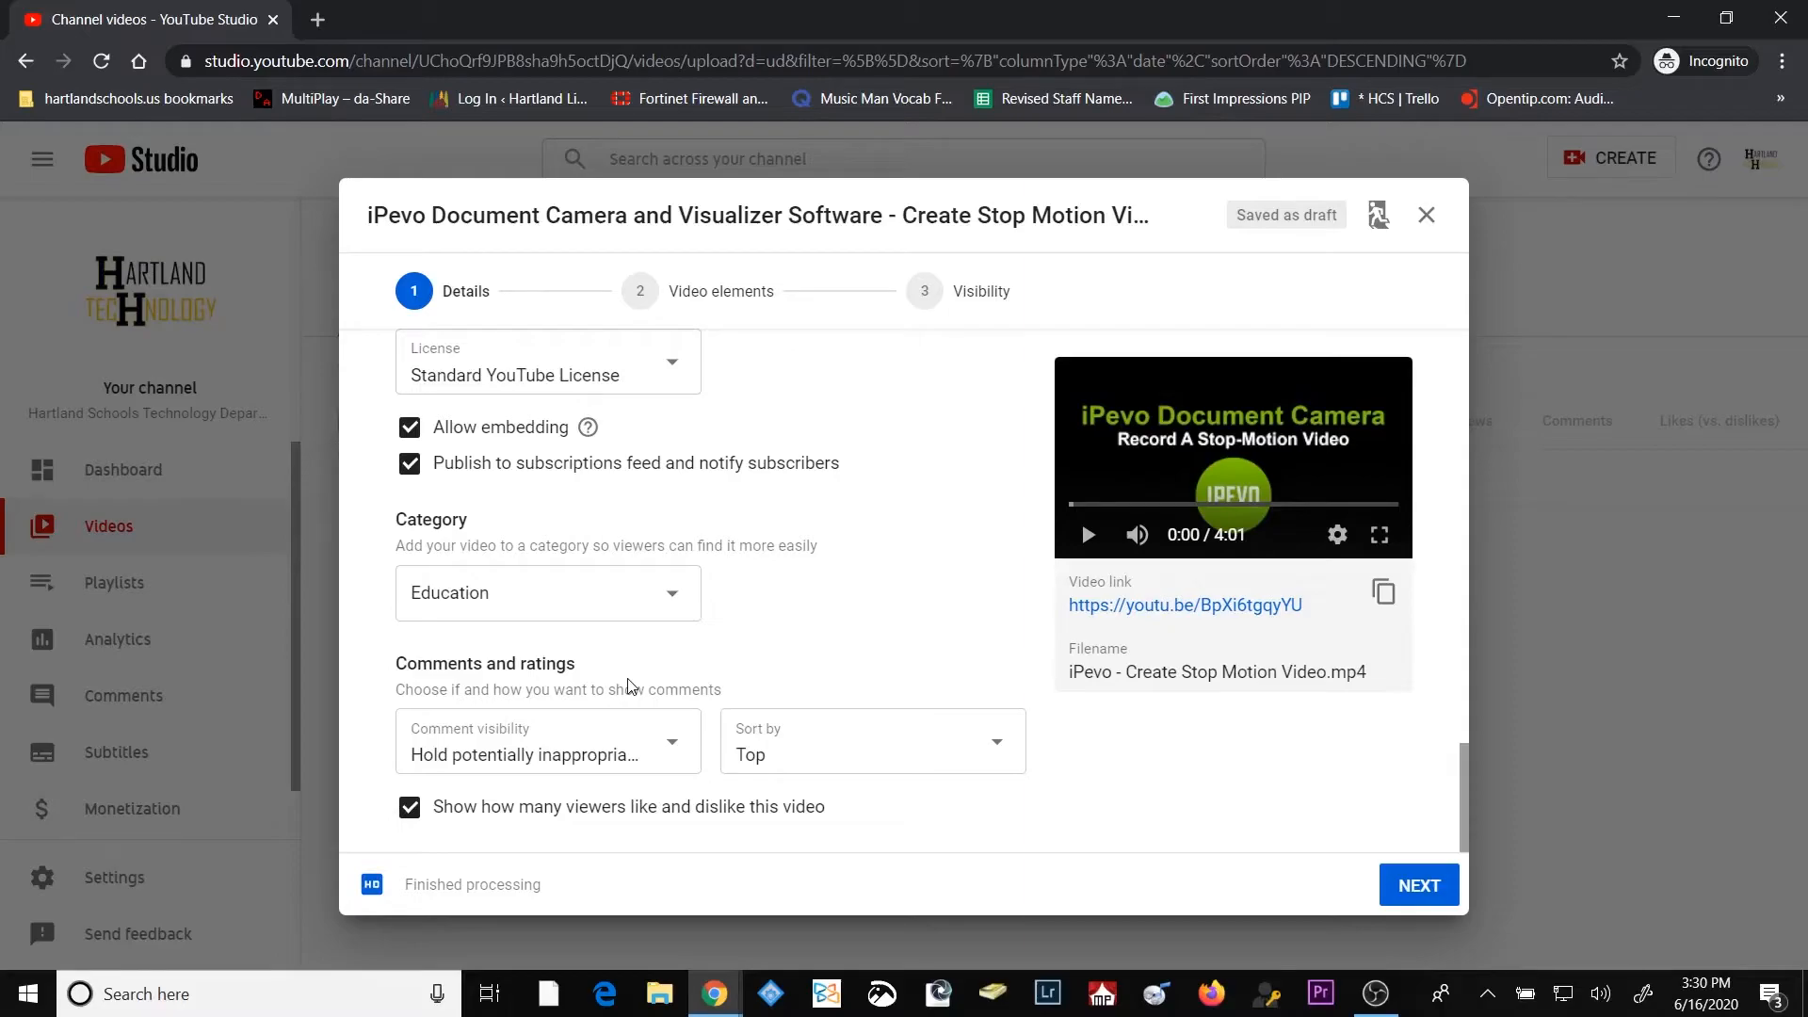
# Check the comment visibility choices without changing them, and proceed past the Video elements stage to Visibility.
pyautogui.click(674, 751)
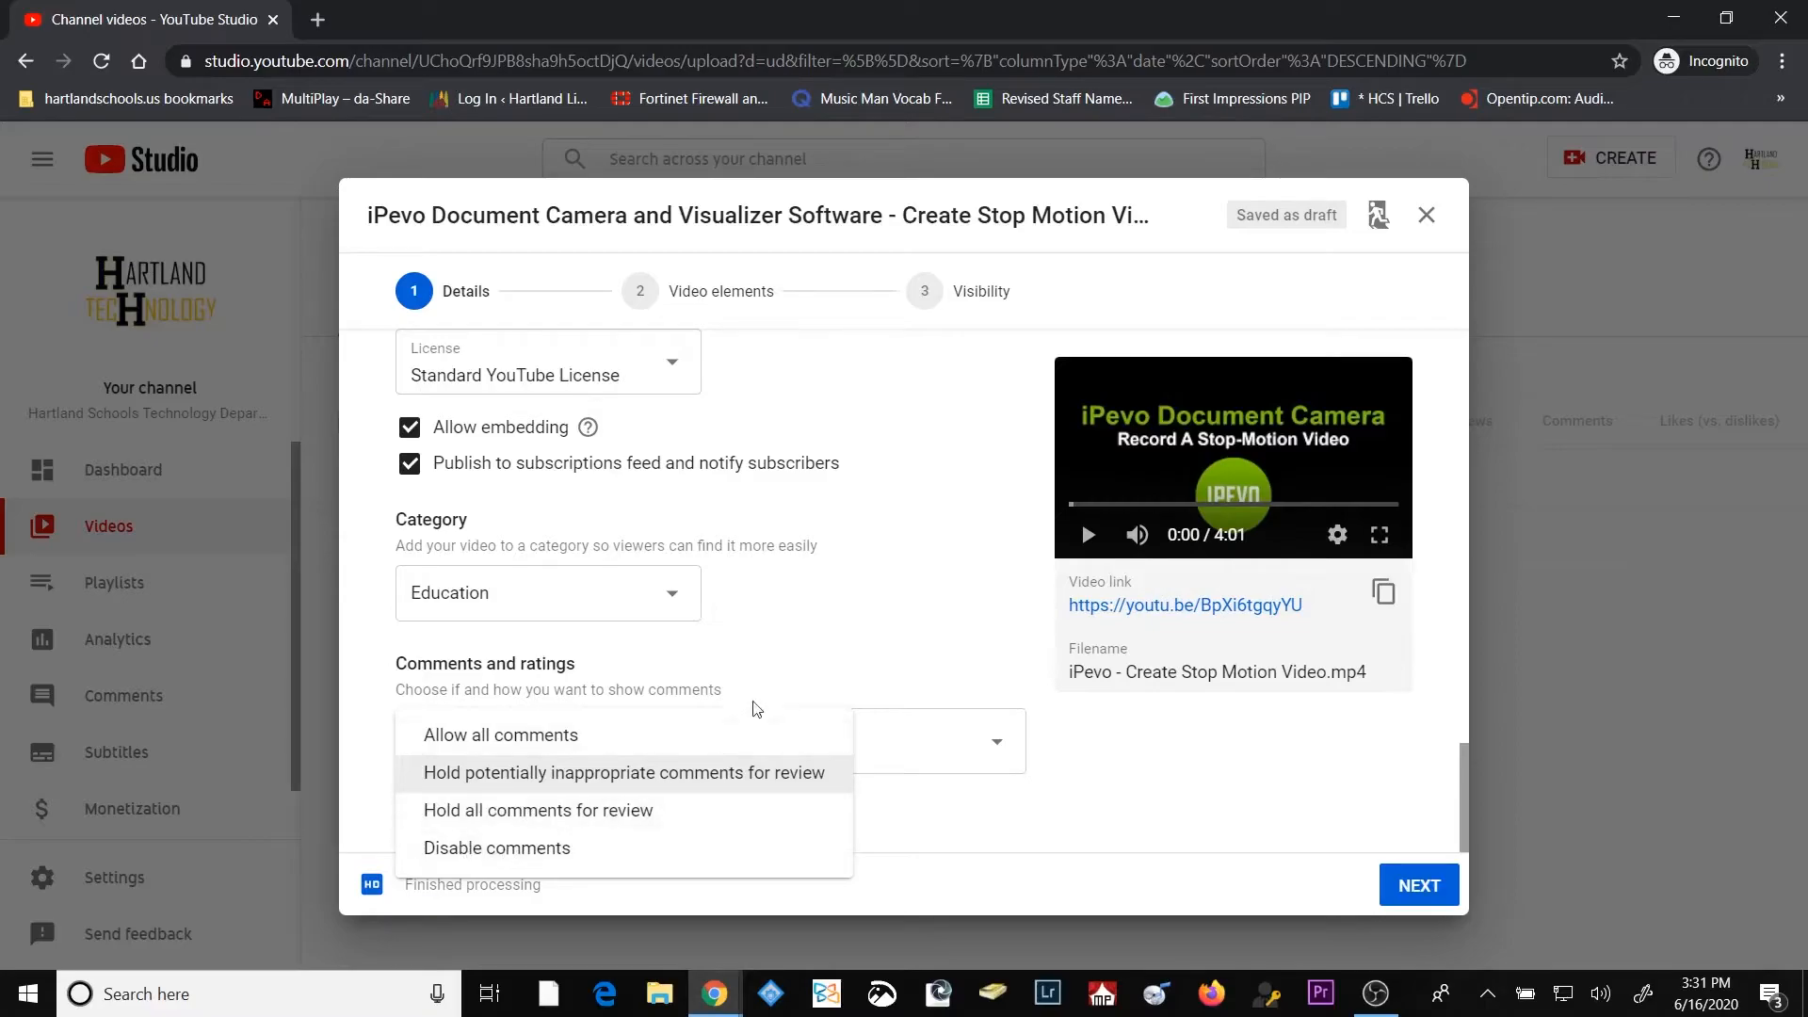
pyautogui.click(812, 652)
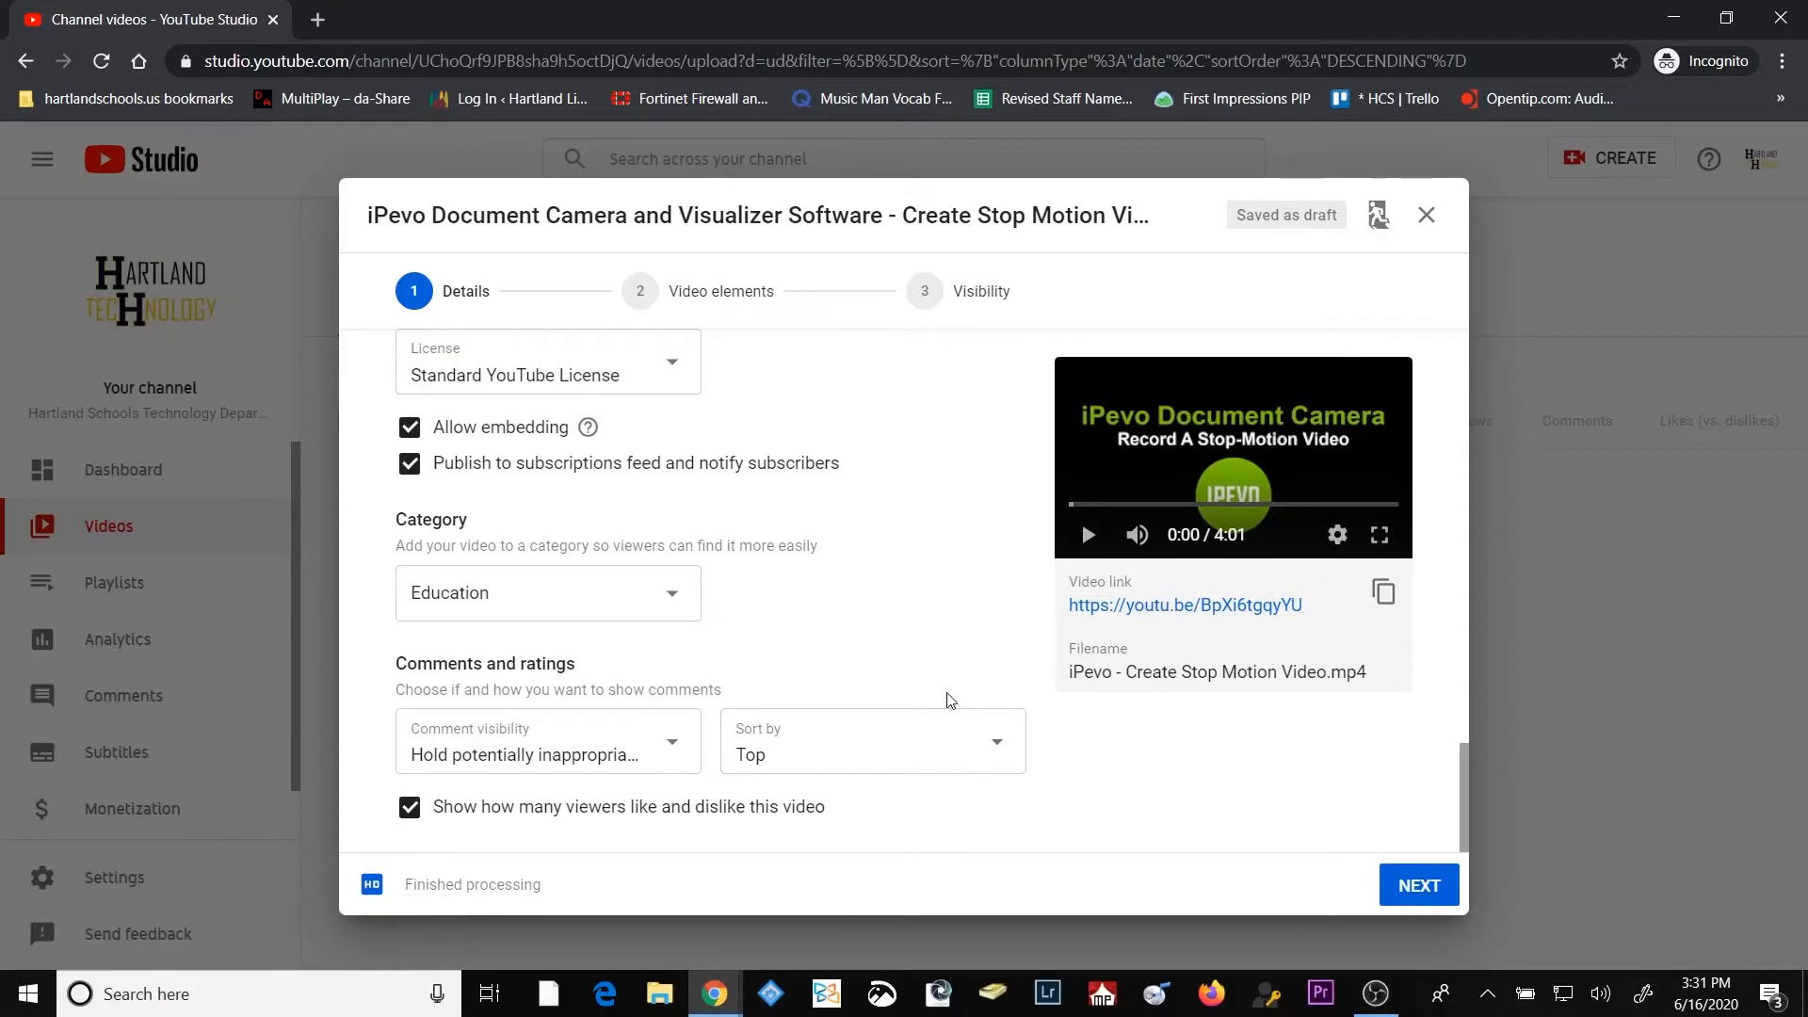
pyautogui.click(1413, 887)
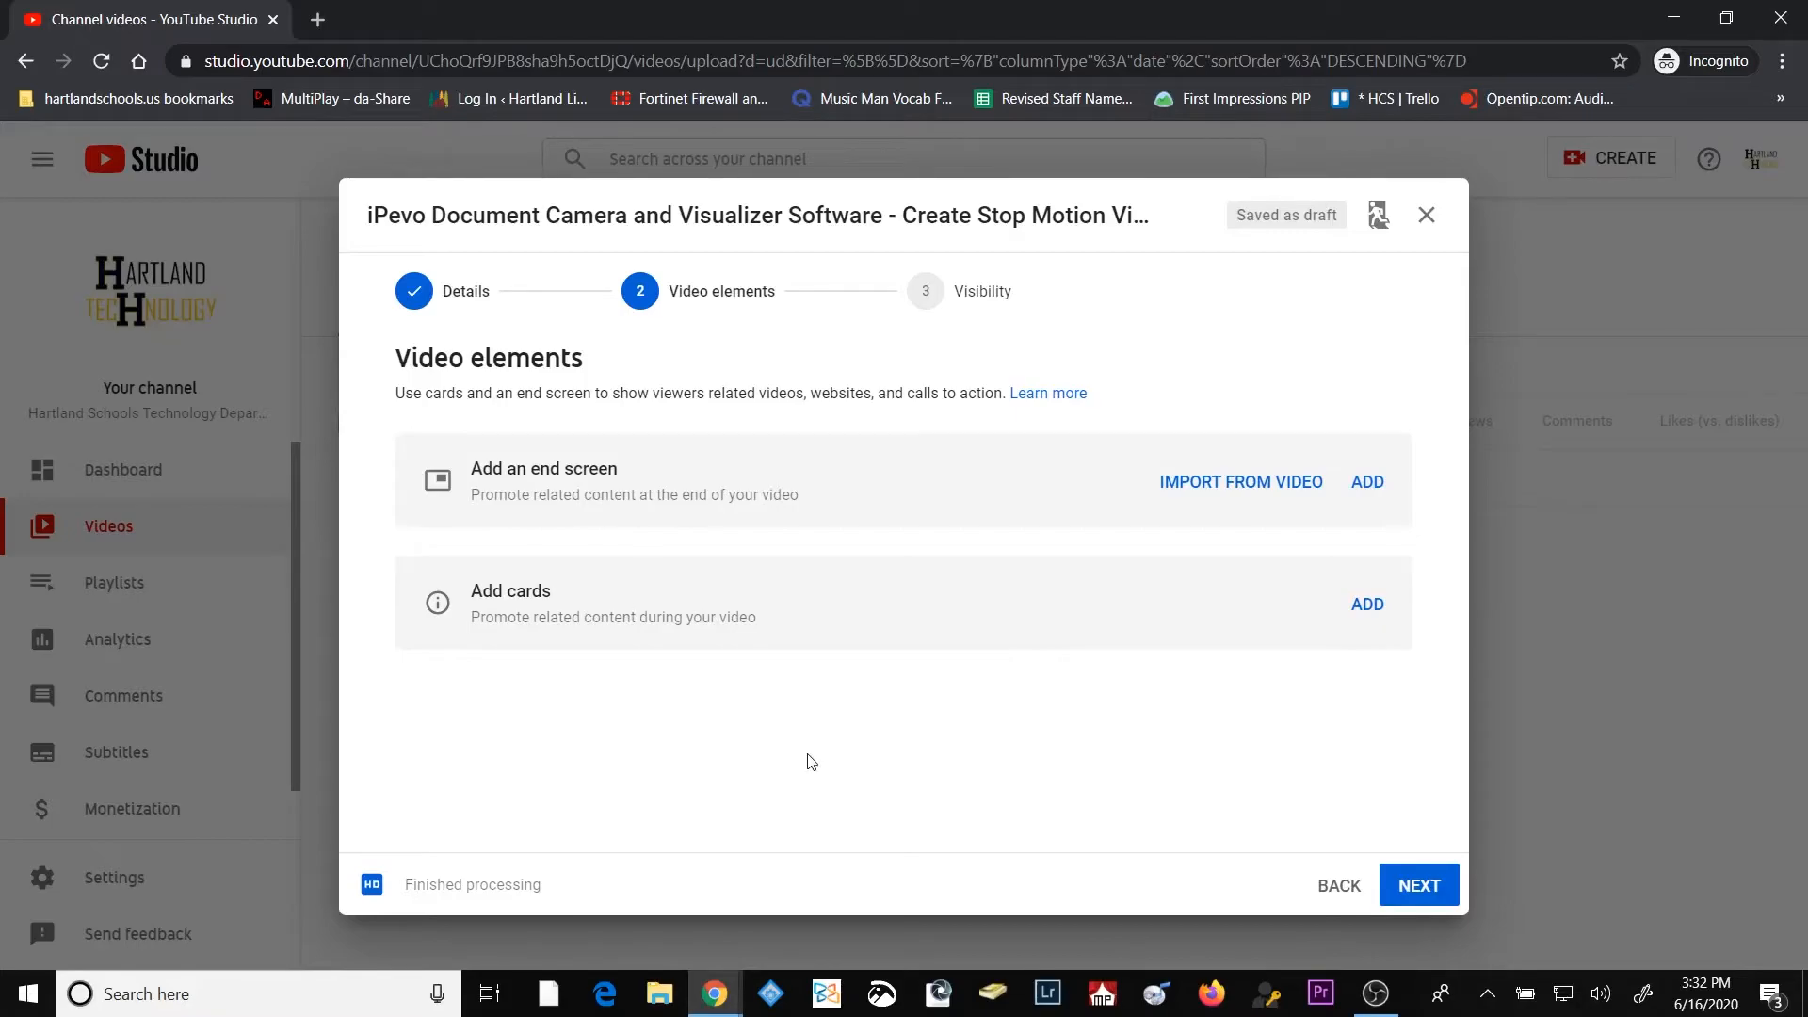
pyautogui.click(1422, 886)
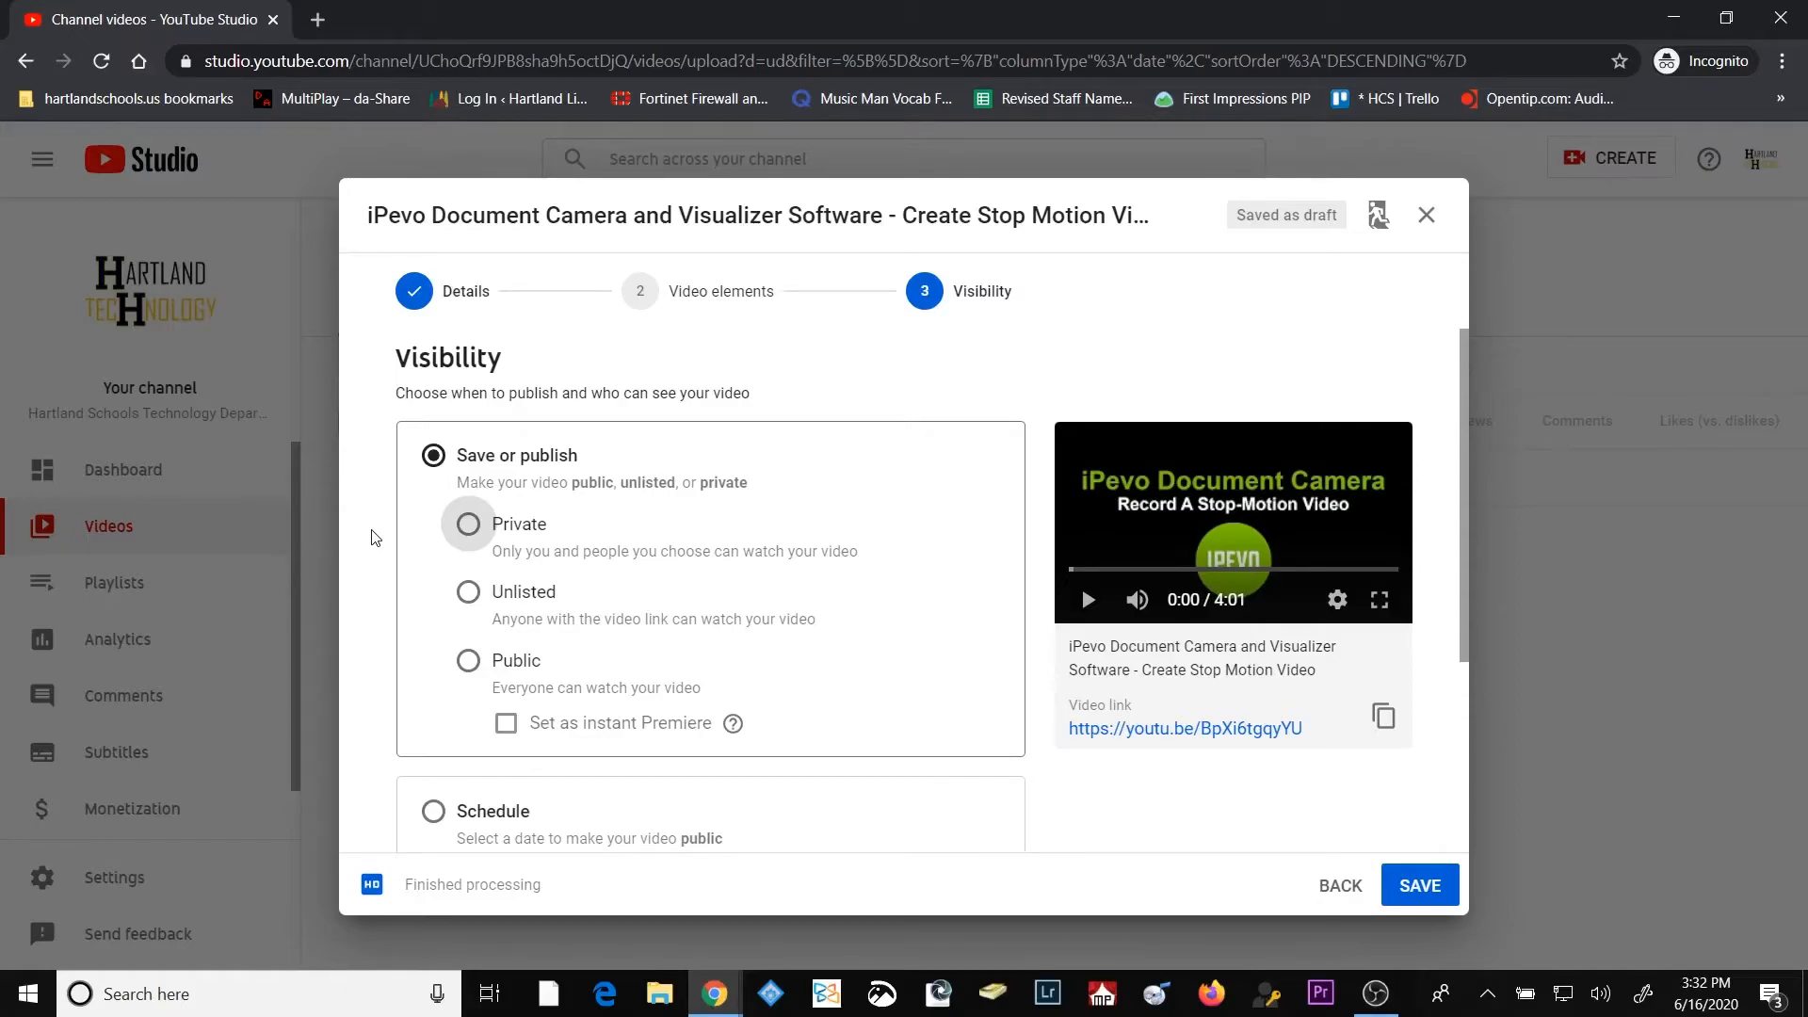
# Try the Unlisted and Private visibility options, and set the video's visibility to Public.
pyautogui.click(468, 662)
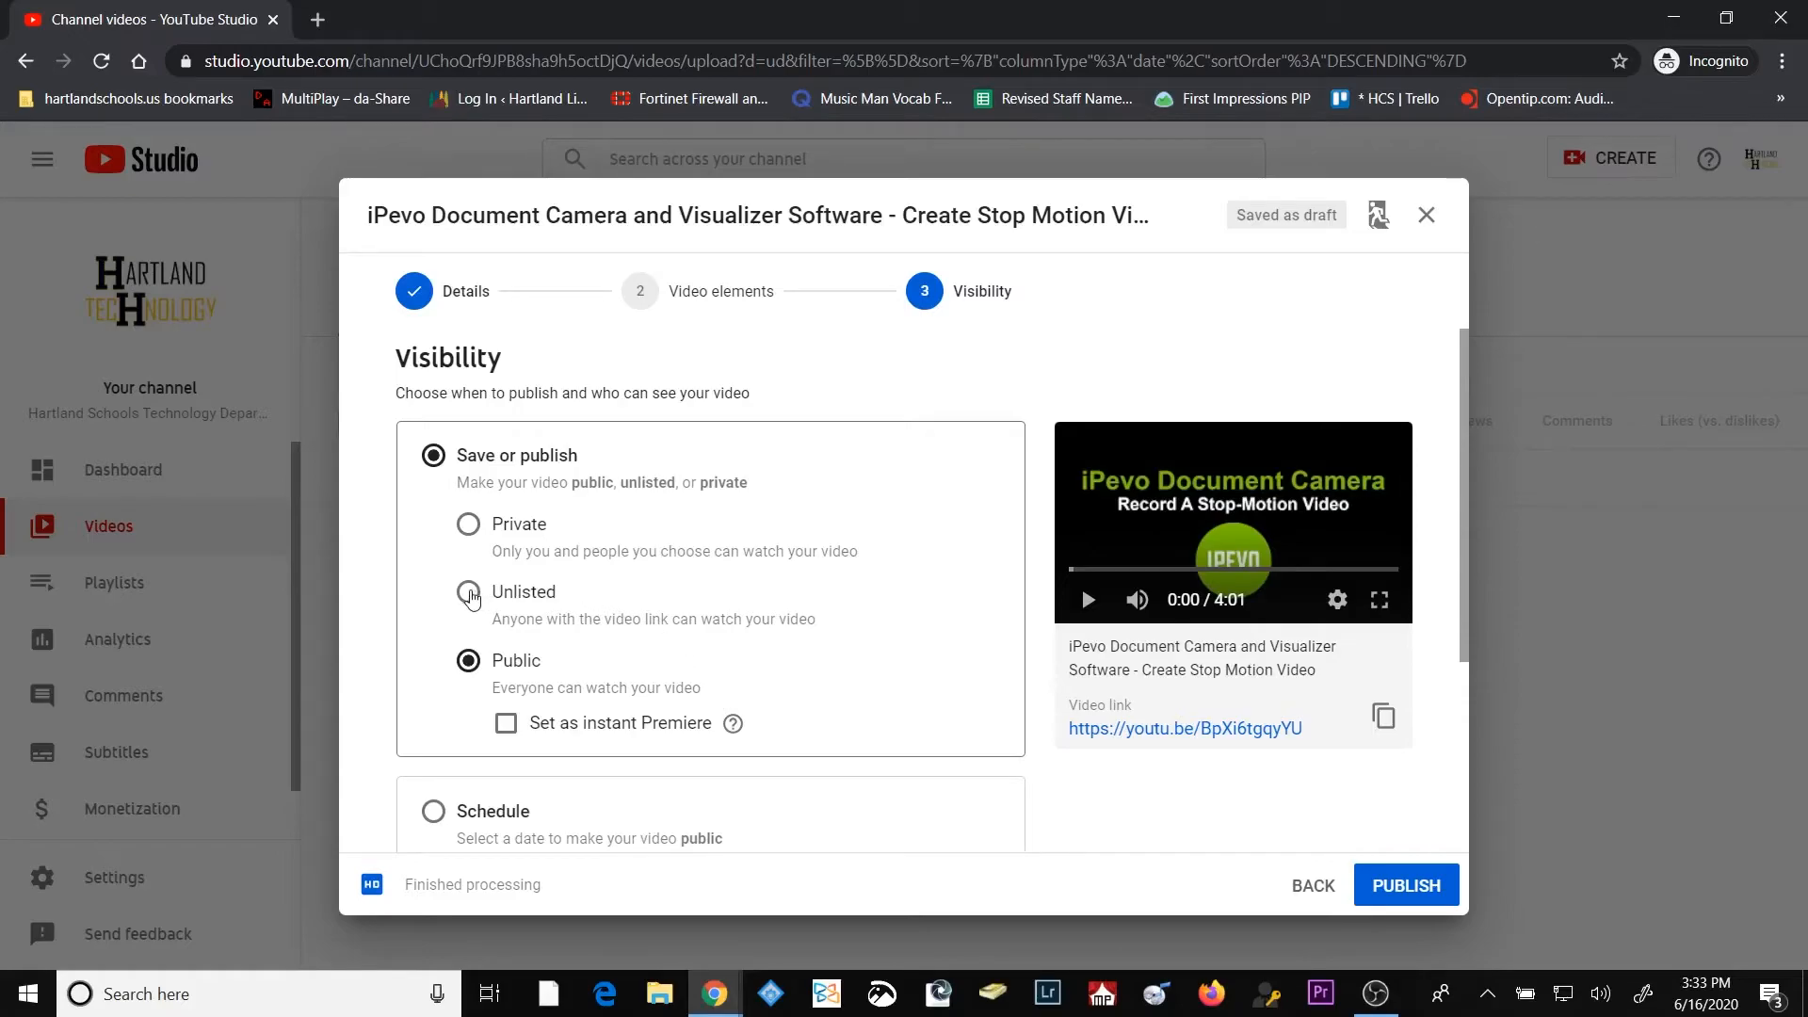
pyautogui.click(470, 594)
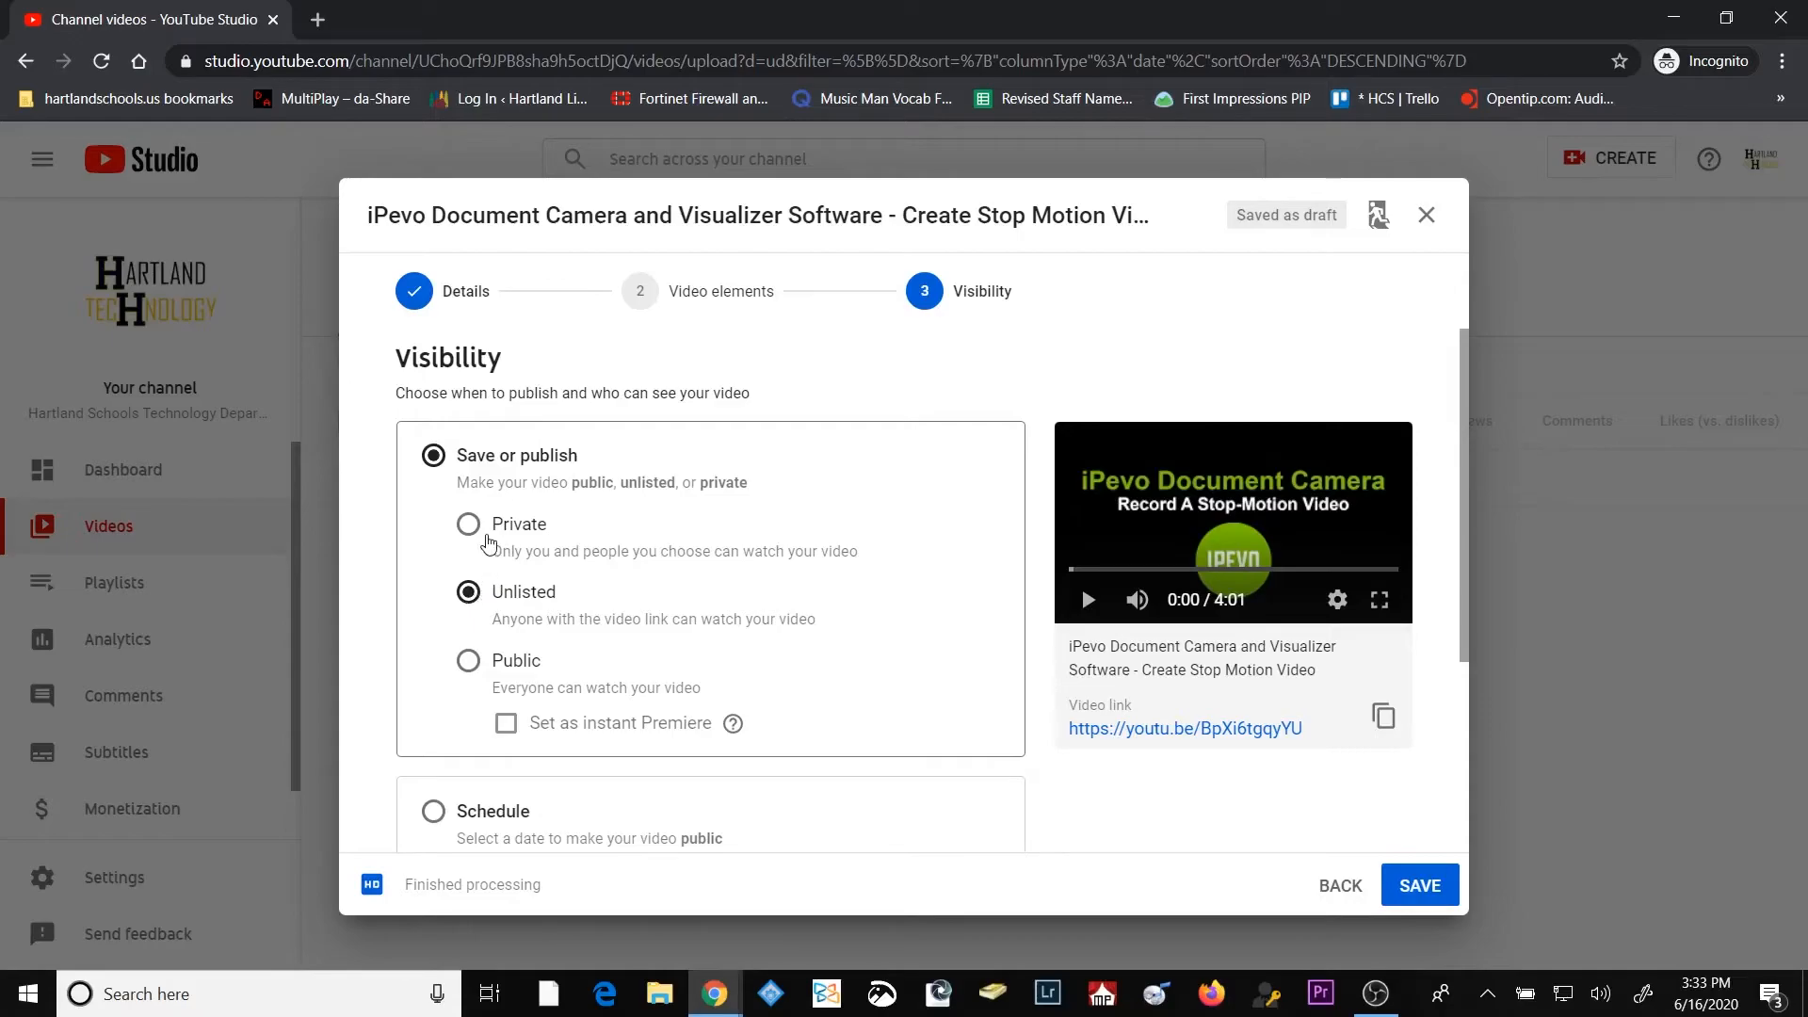
pyautogui.click(470, 528)
pyautogui.click(469, 662)
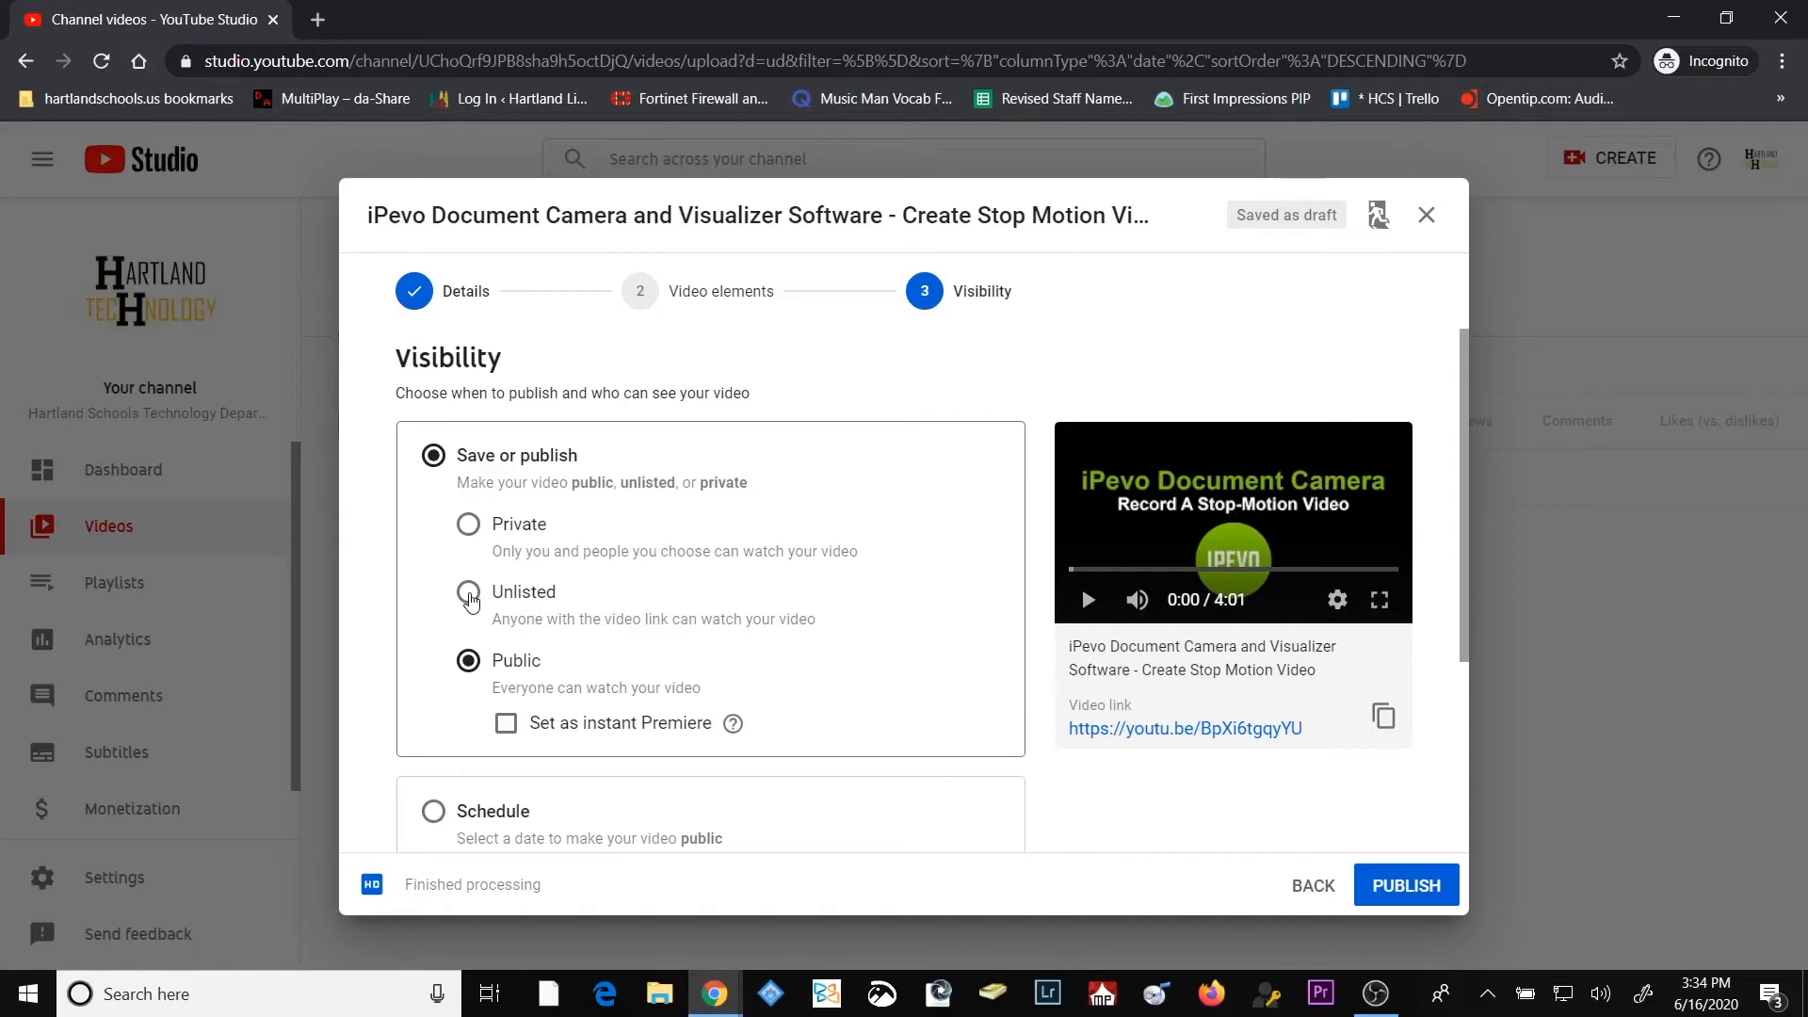
pyautogui.click(469, 595)
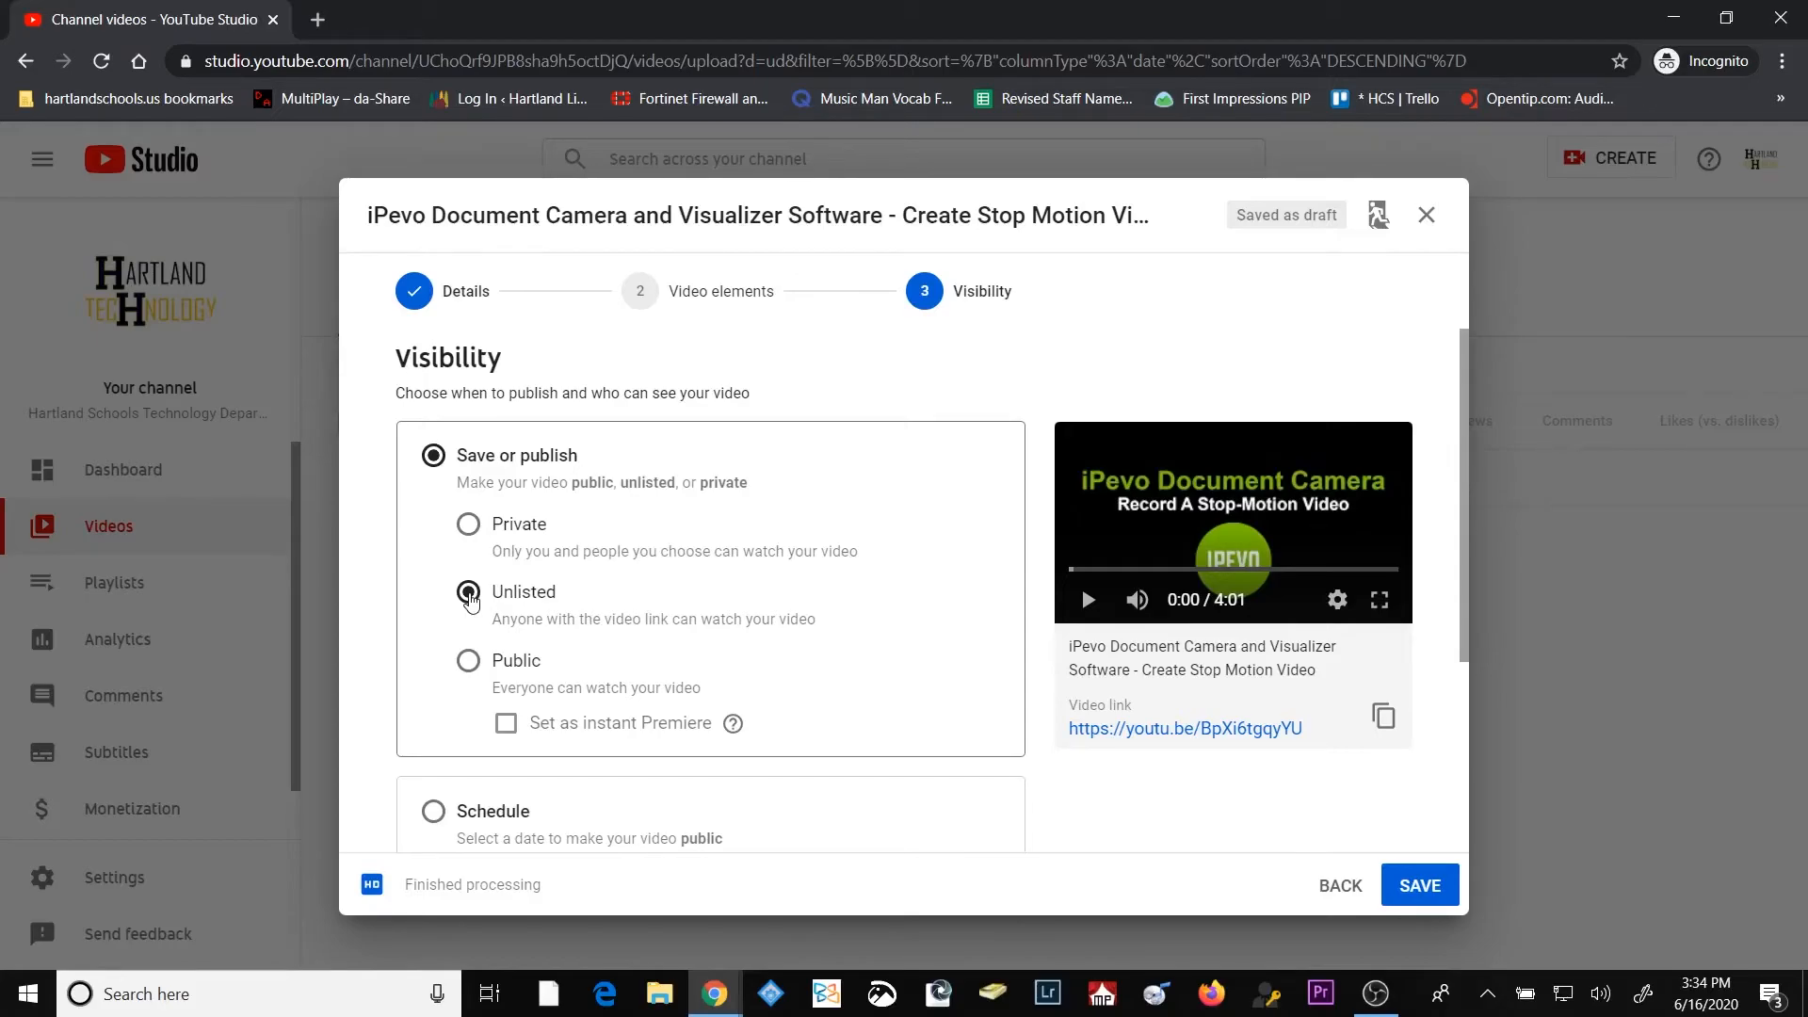
pyautogui.click(468, 660)
# Try the Schedule option with its release date and time, and switch back to Save or publish.
pyautogui.scroll(-3, 462, 659)
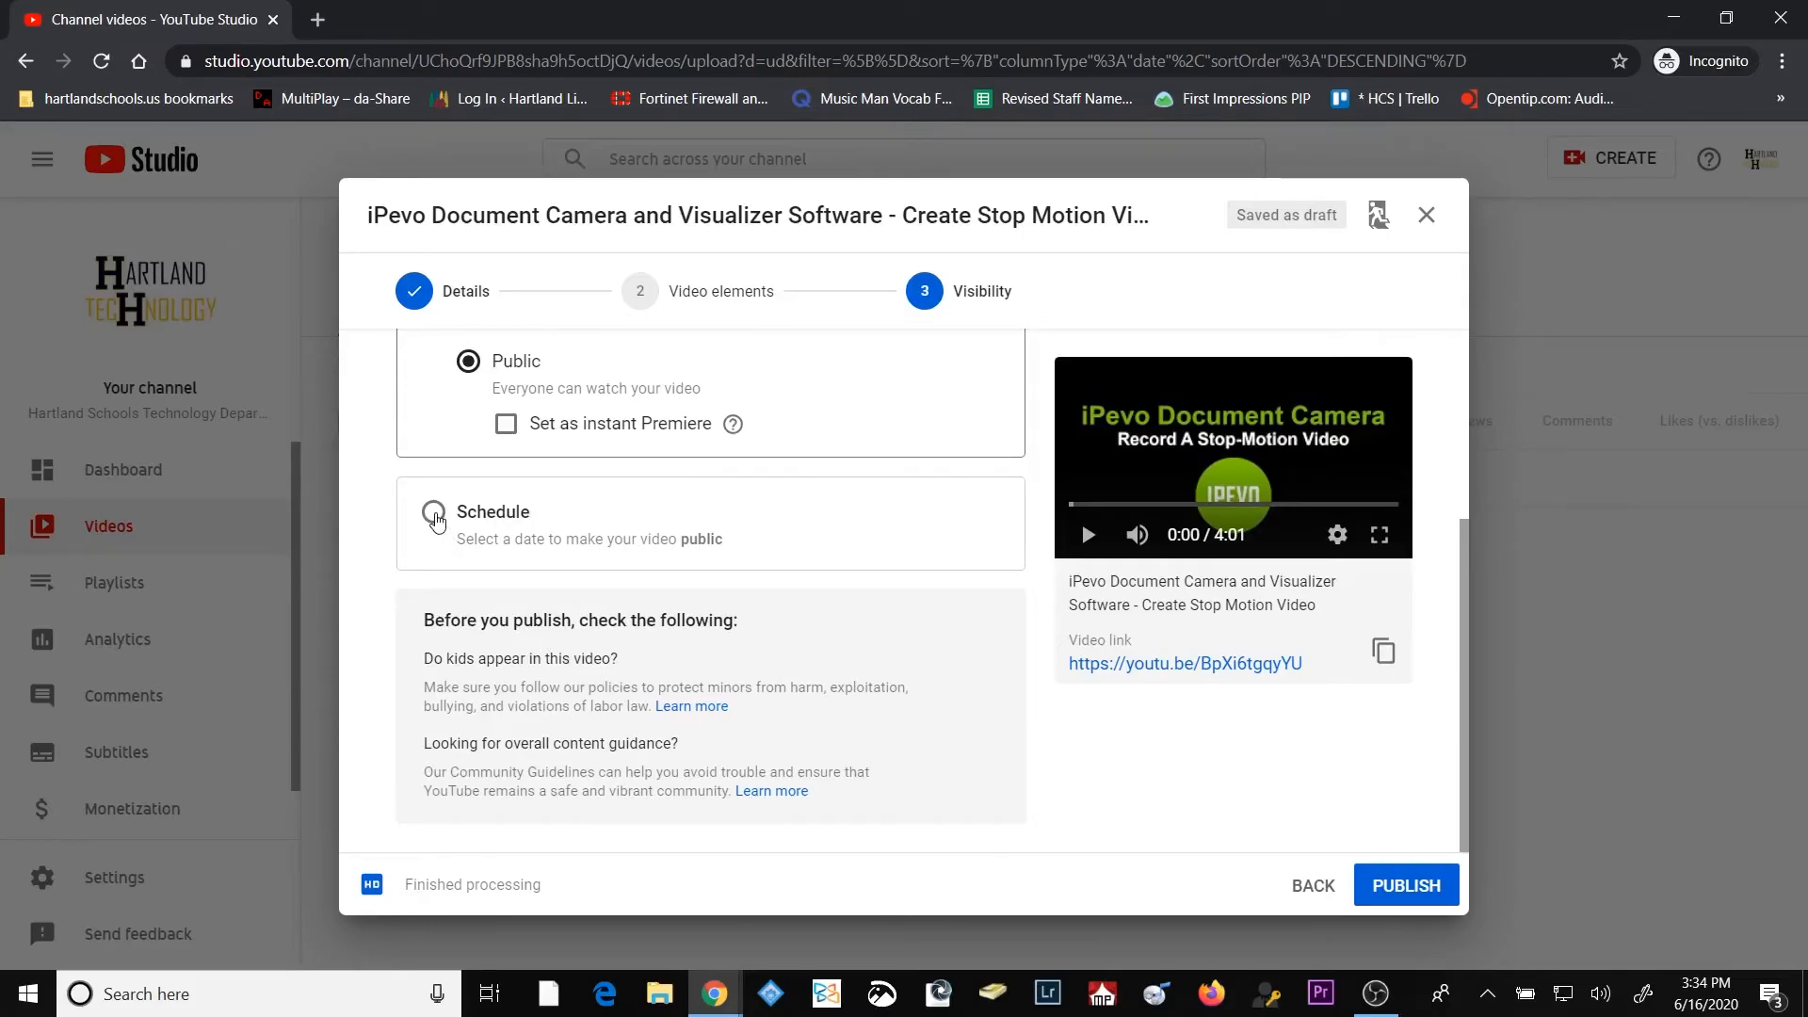
pyautogui.click(434, 514)
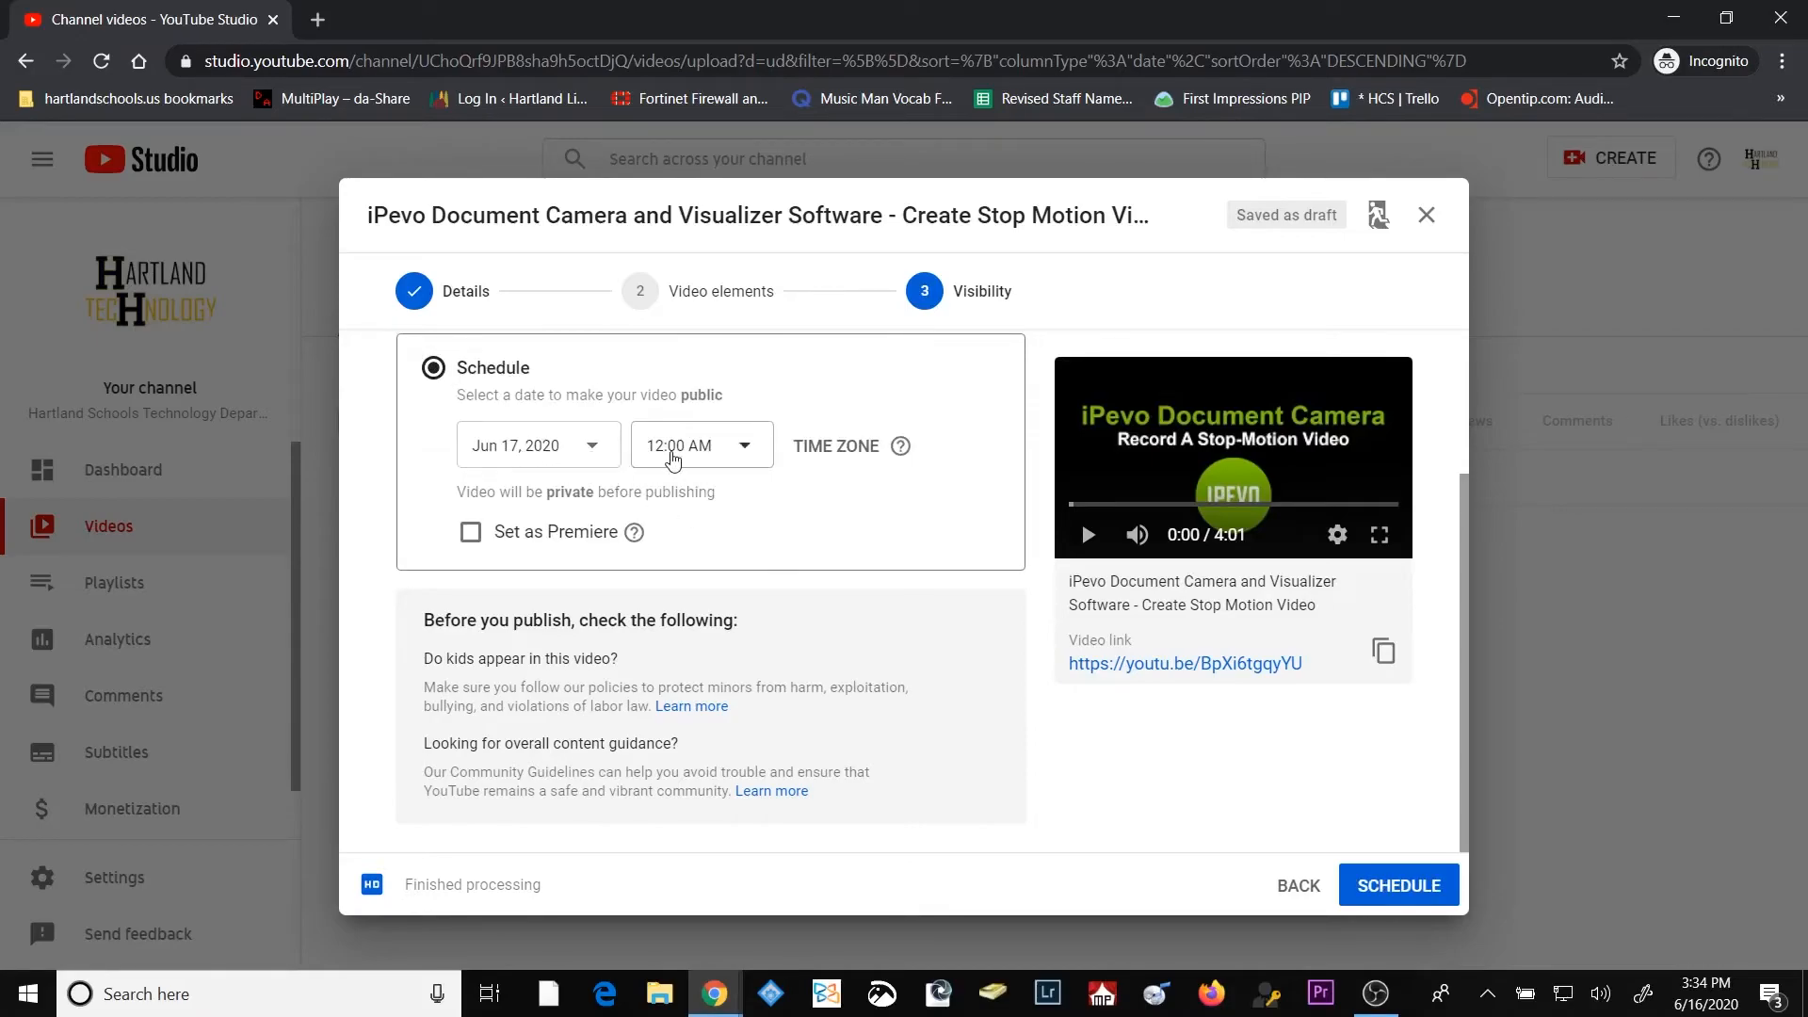
pyautogui.scroll(2, 697, 471)
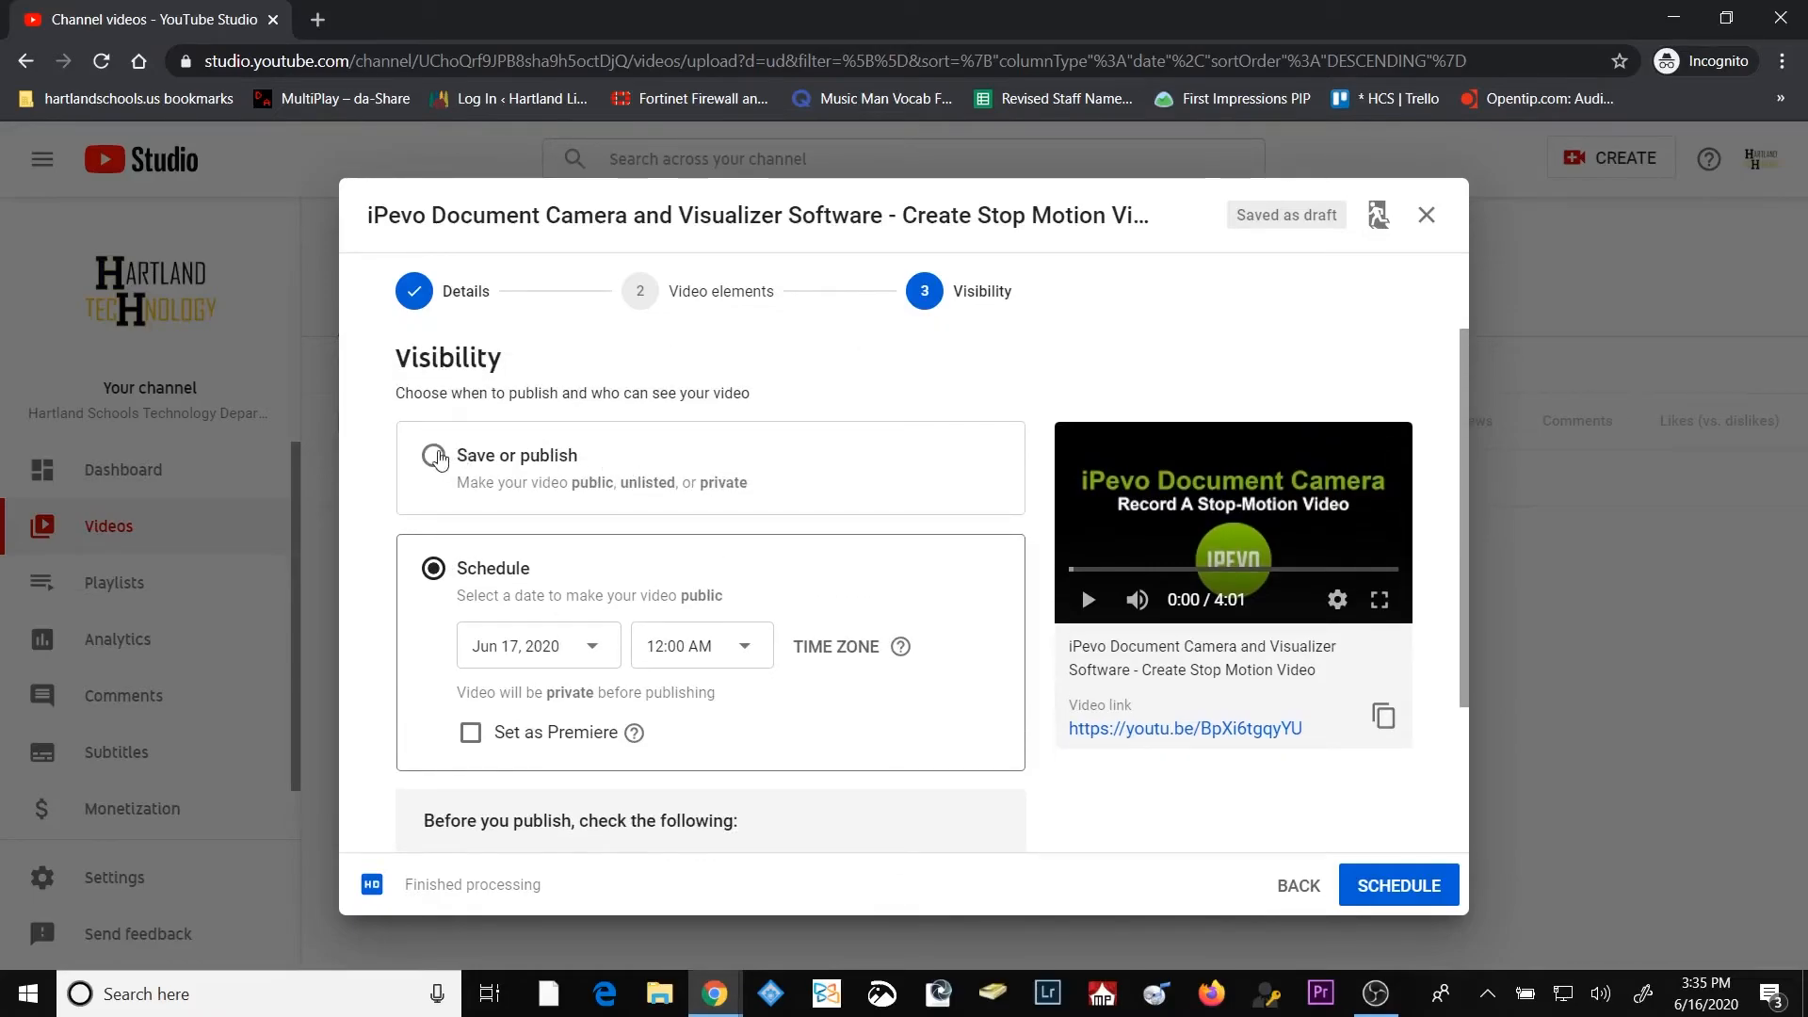
pyautogui.click(436, 456)
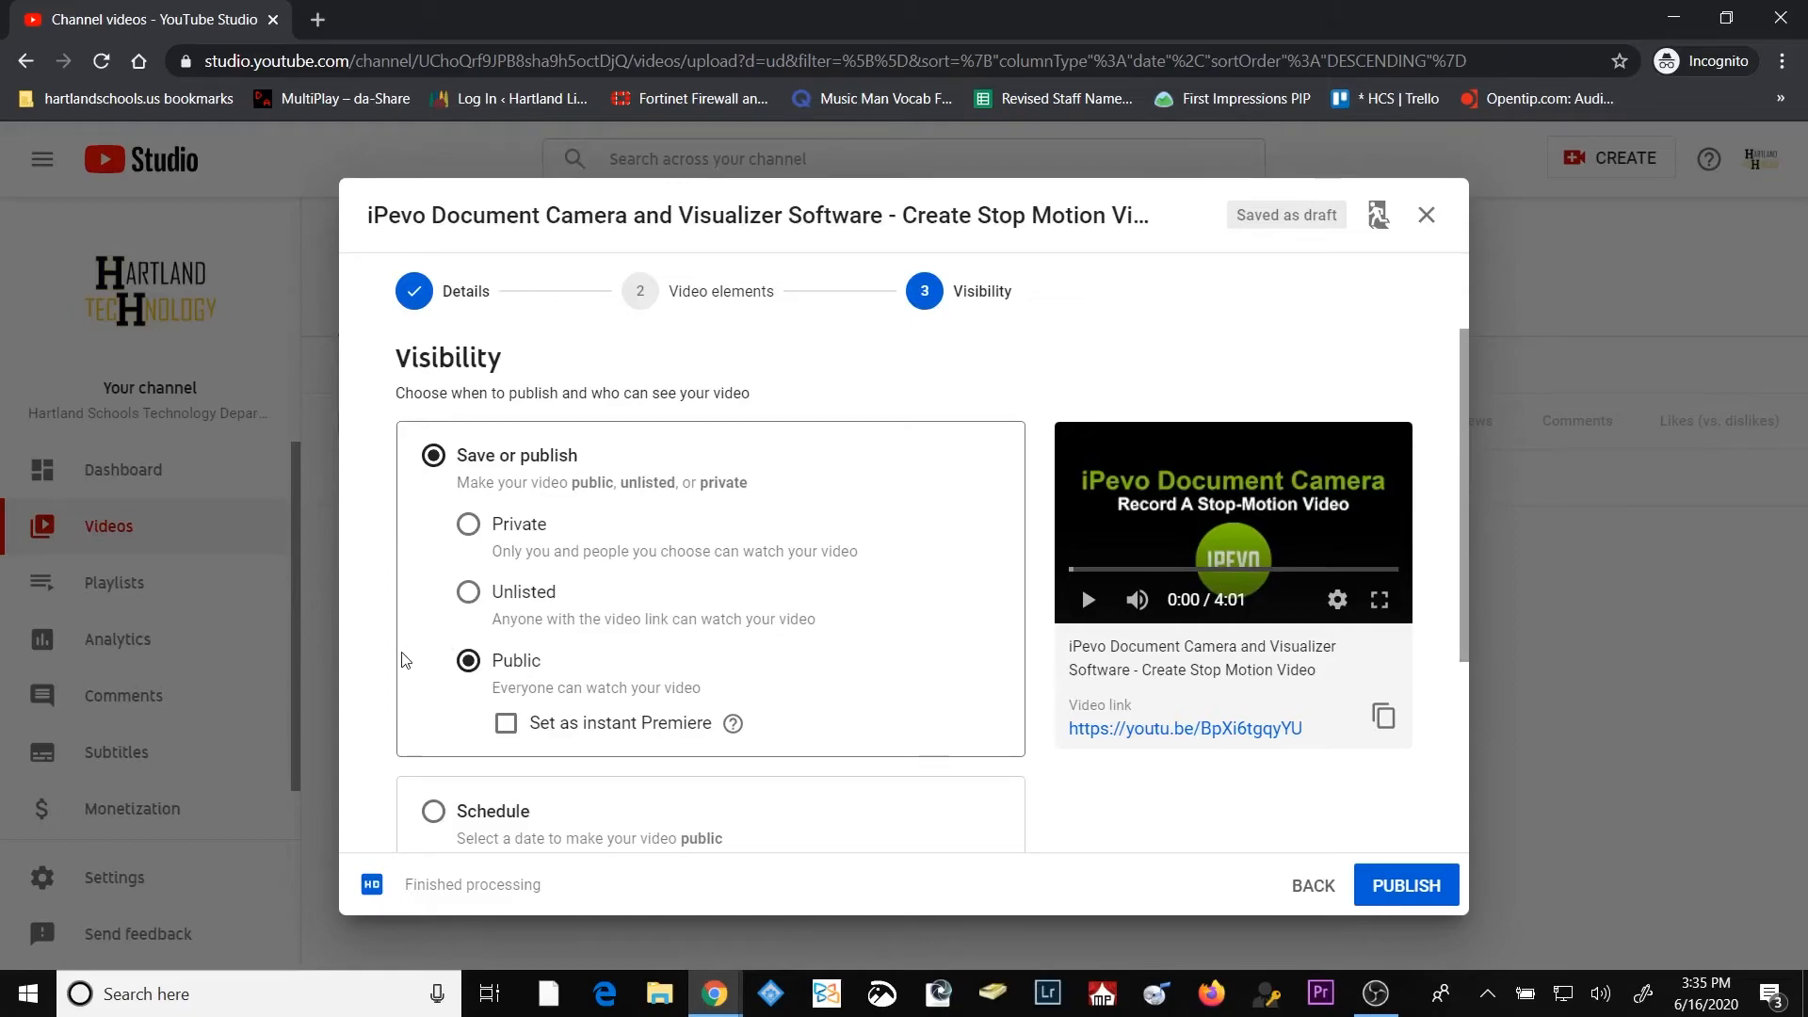
# Review the pre-publishing checks, copy the video link to the clipboard, and publish the video.
pyautogui.scroll(-2, 403, 659)
pyautogui.scroll(-1, 403, 660)
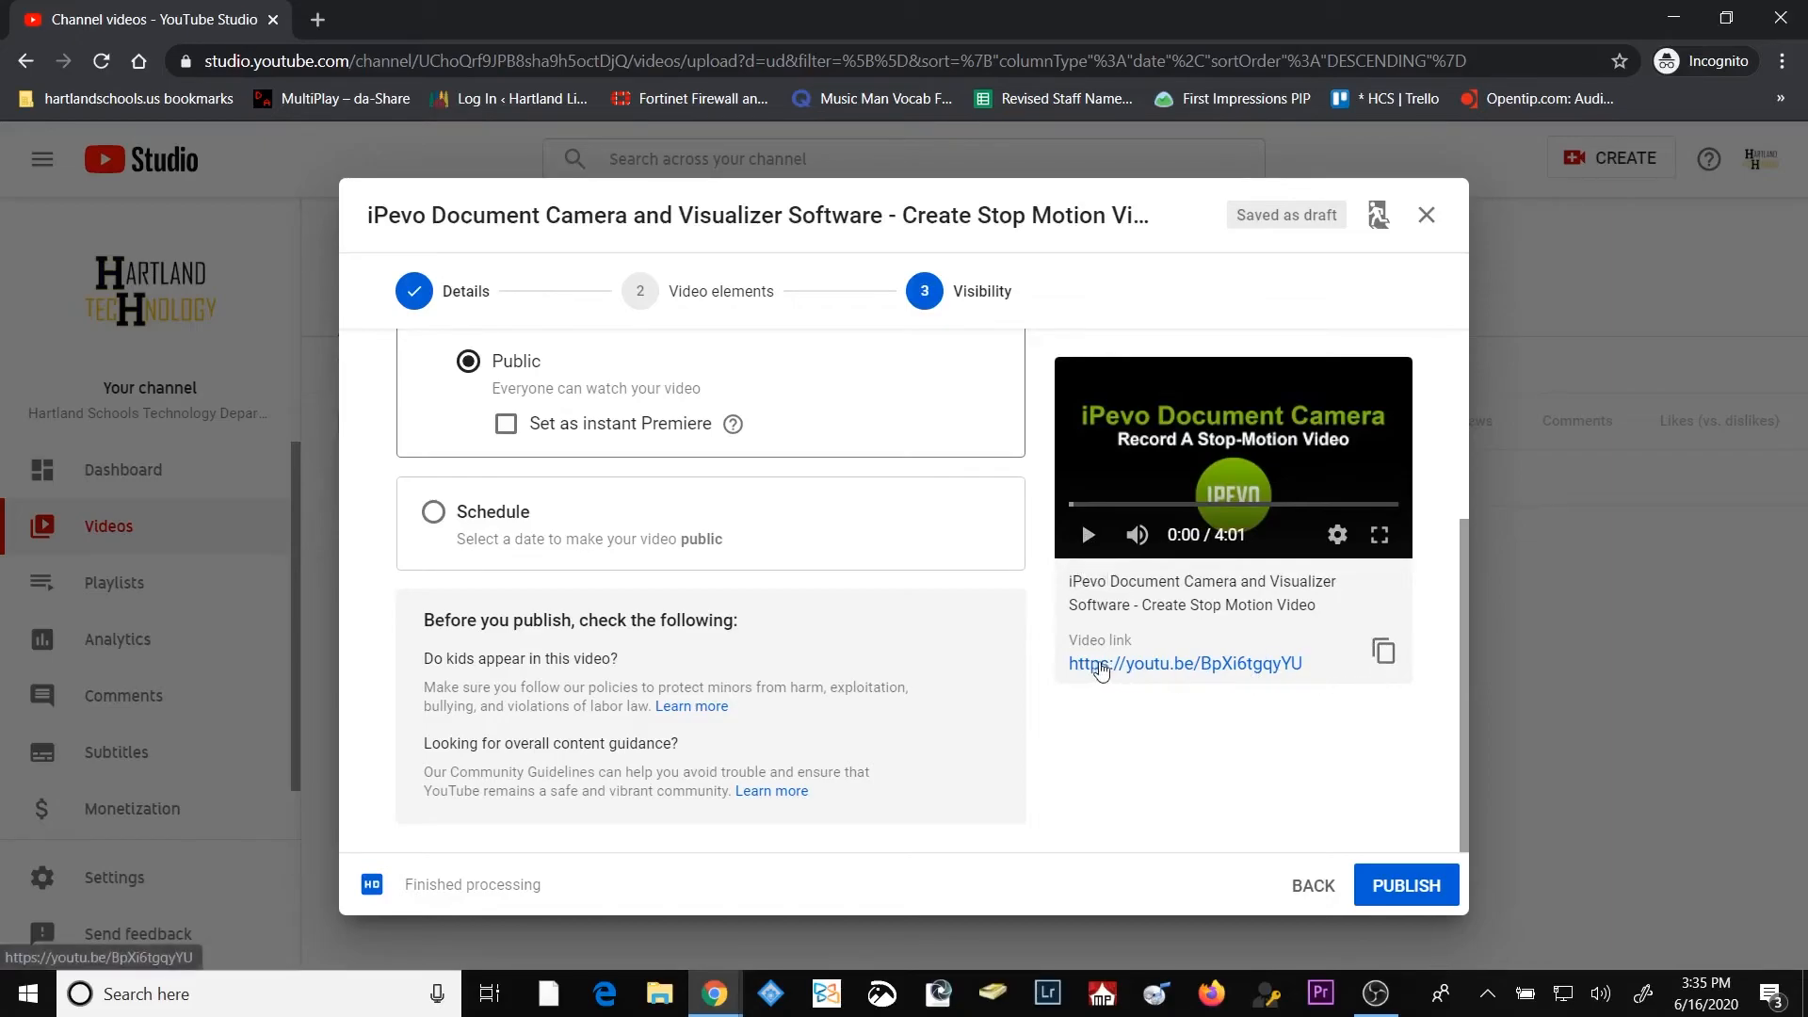
pyautogui.click(1385, 660)
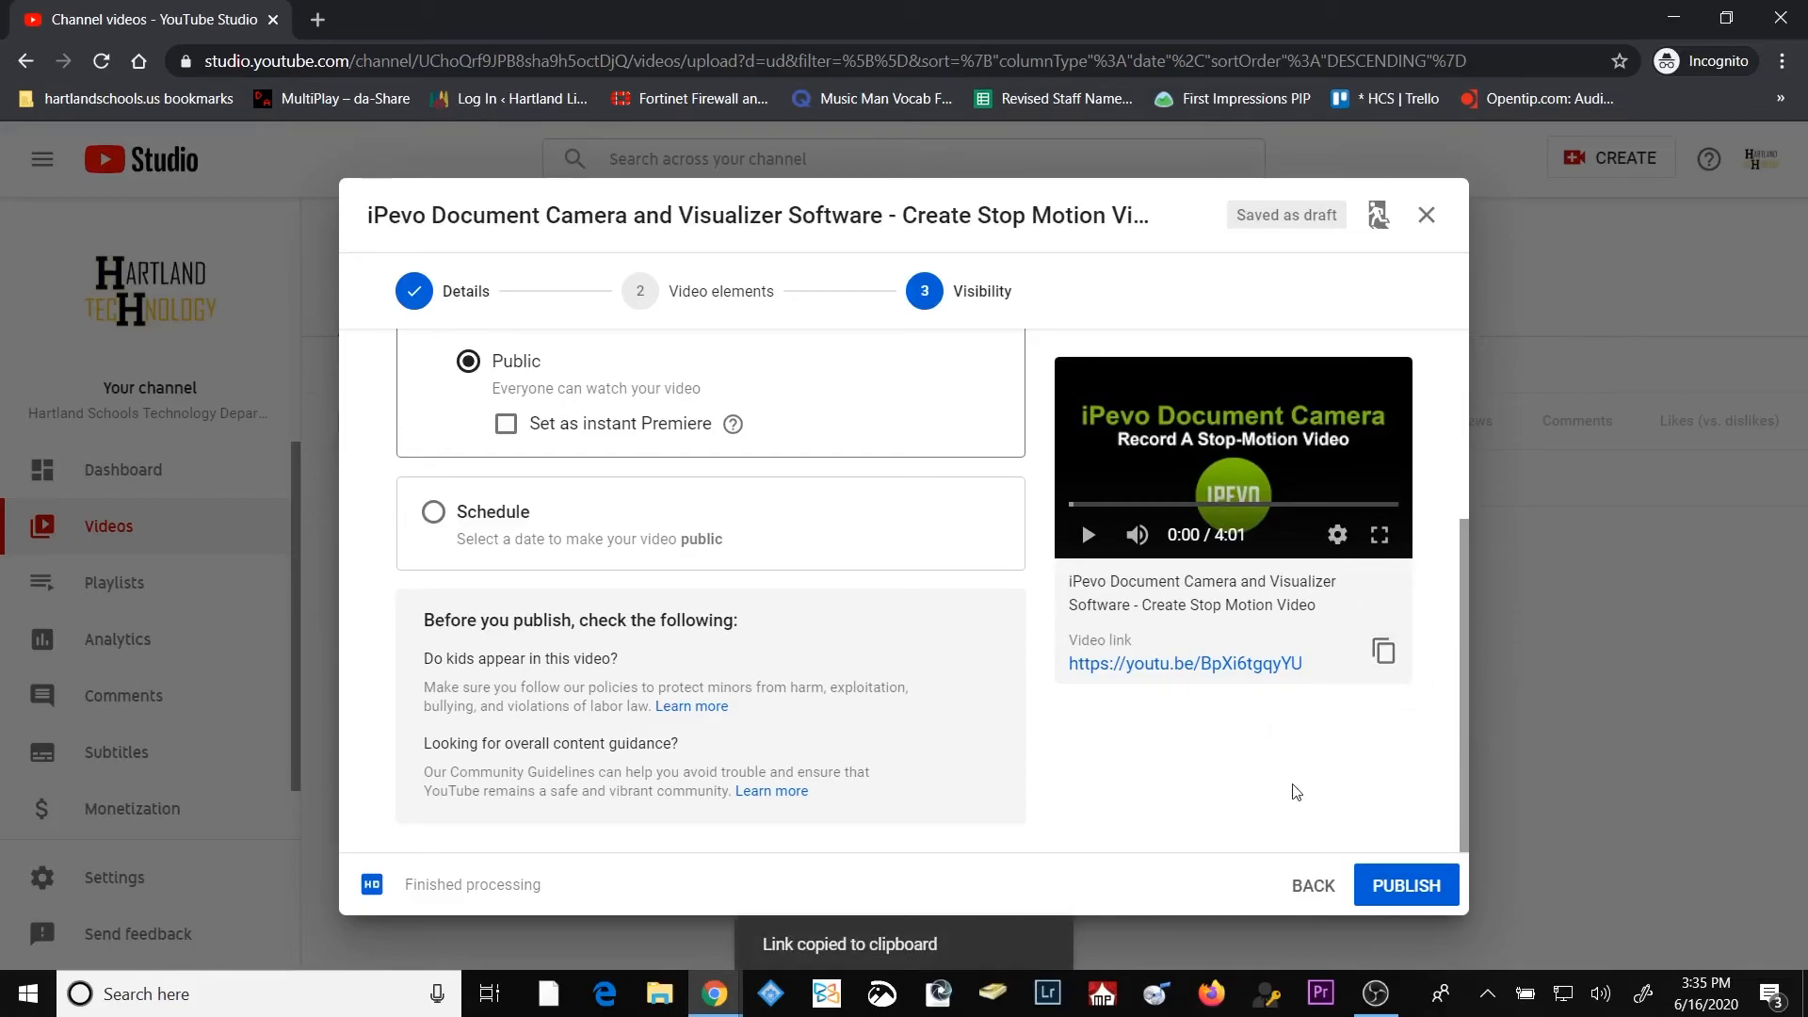
pyautogui.click(1400, 887)
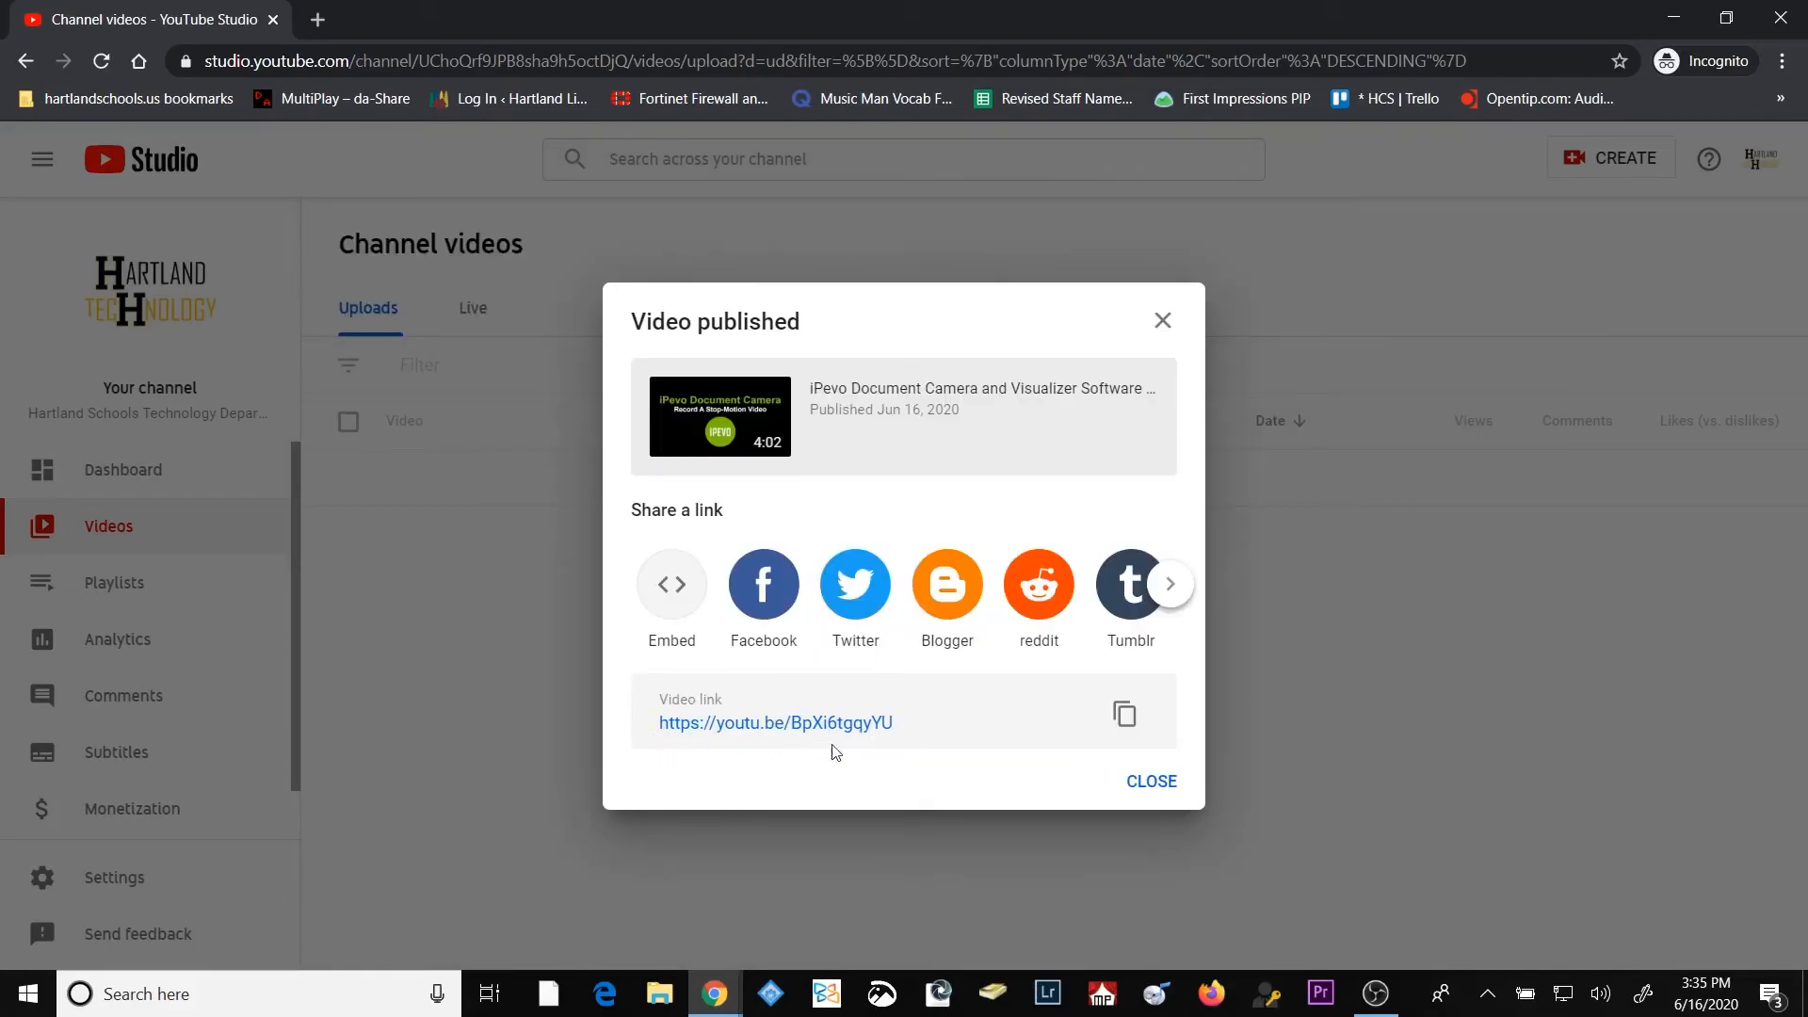
# Copy the published video's link from the Video published dialog and close the dialog.
pyautogui.click(1125, 719)
pyautogui.click(1126, 715)
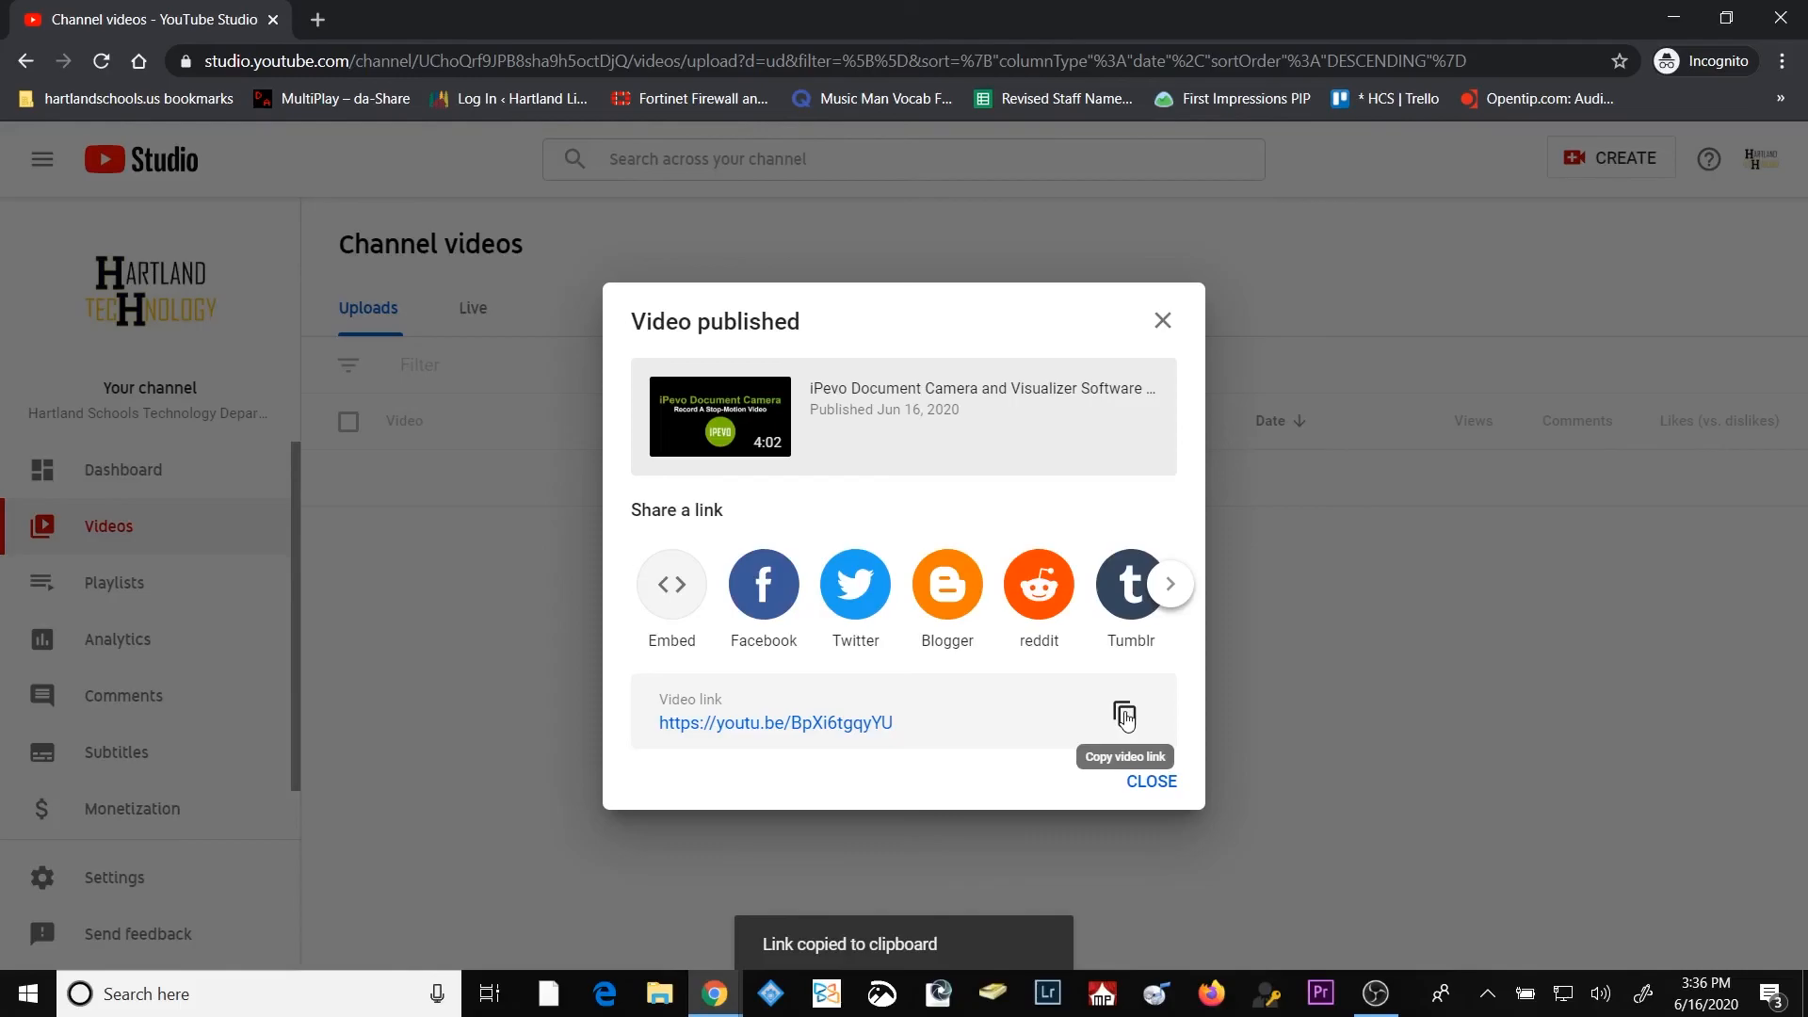
pyautogui.click(1148, 784)
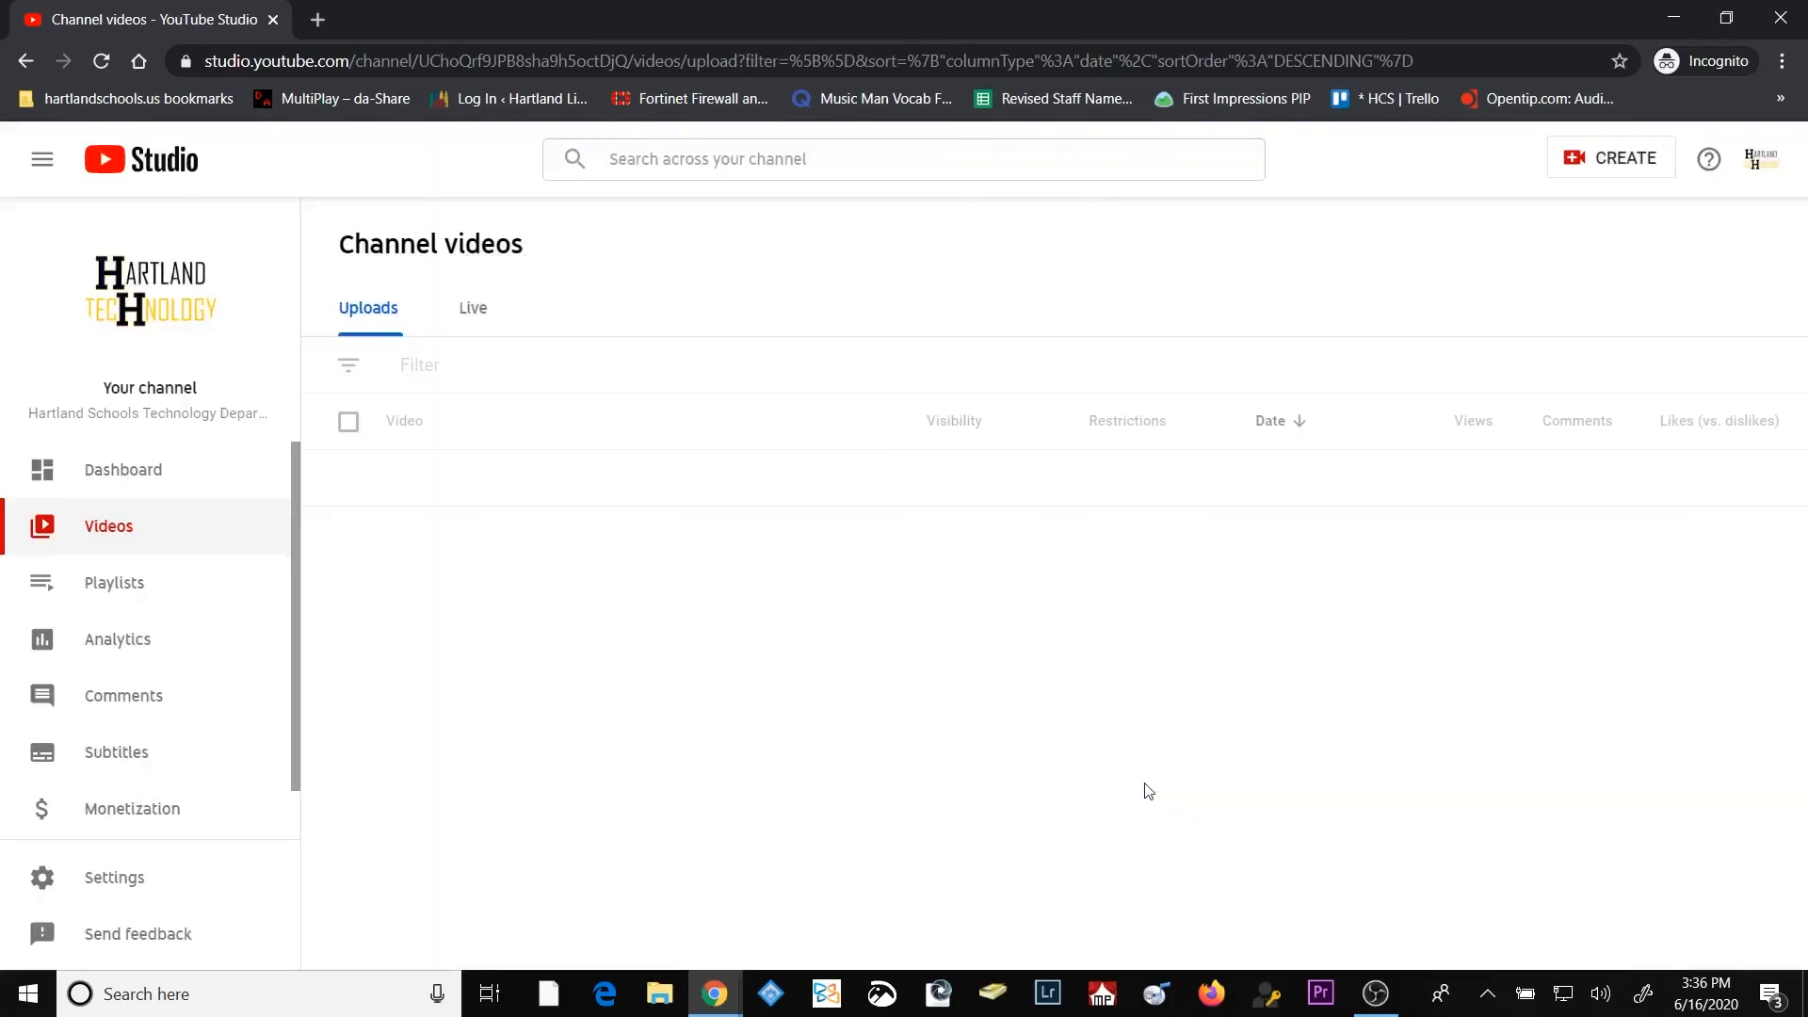